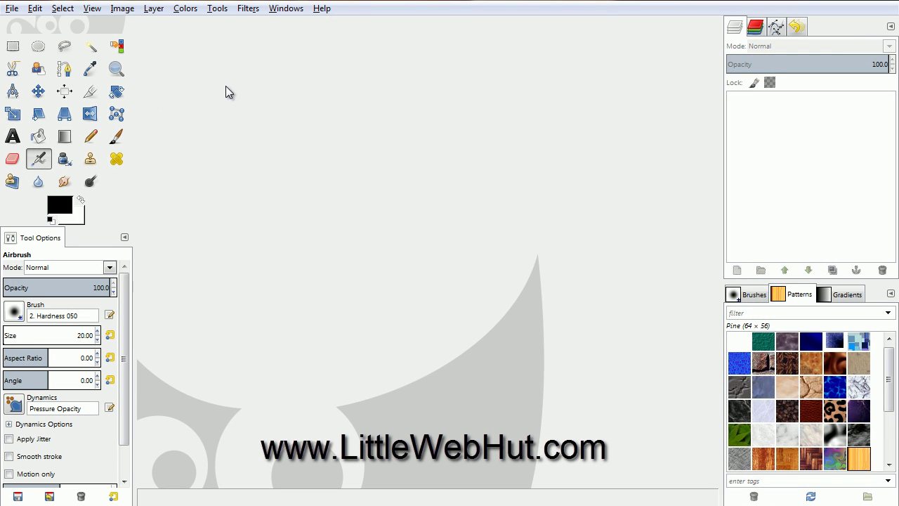
Step: Make a new image from File > New with Width 1280 and Height 720
left_click(12, 9)
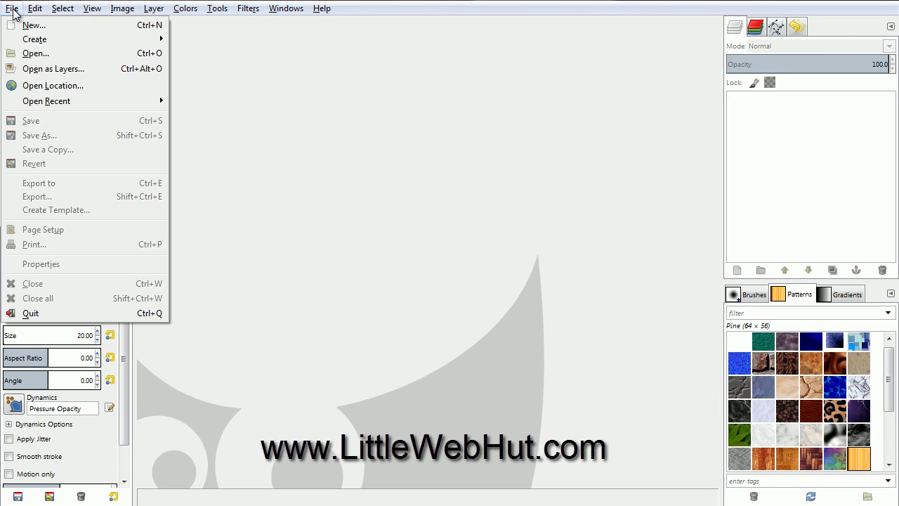
left_click(61, 26)
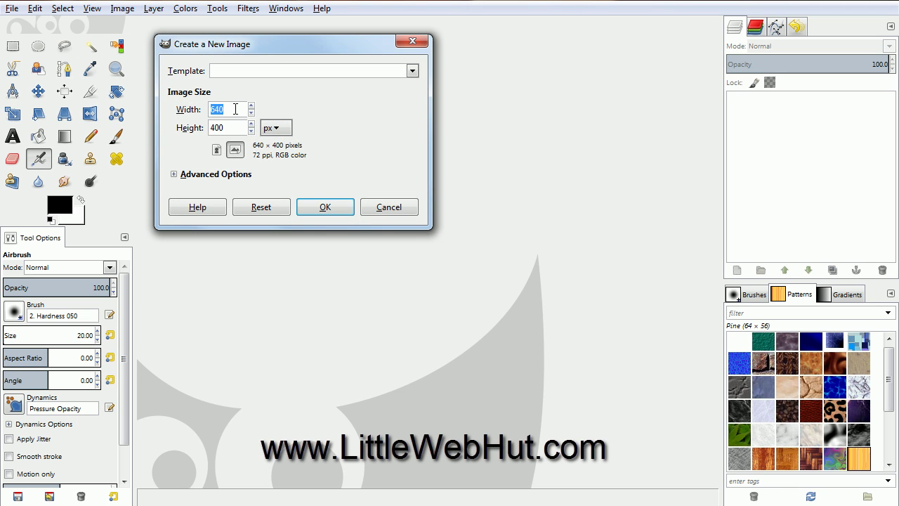
type("1280")
double_click(227, 127)
type("720")
left_click(325, 207)
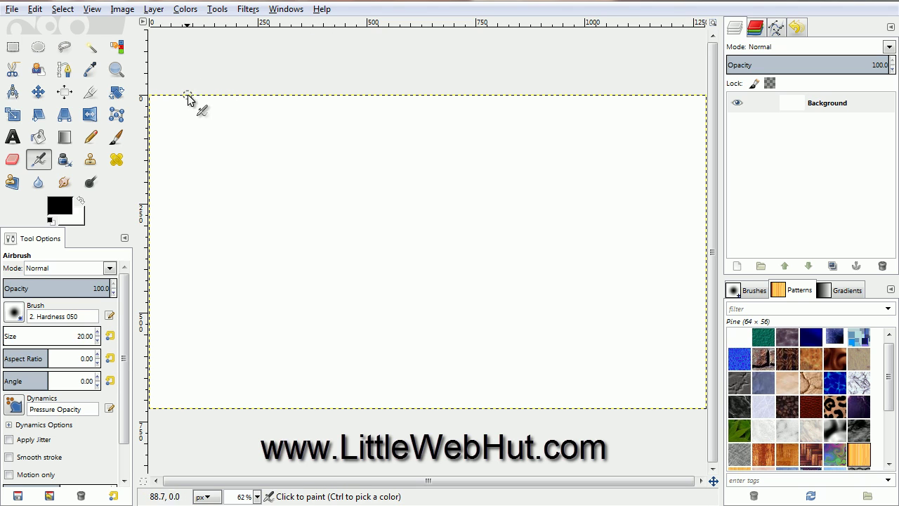
Step: Set the Text tool to the Script MT Bold font at size 400
left_click(13, 138)
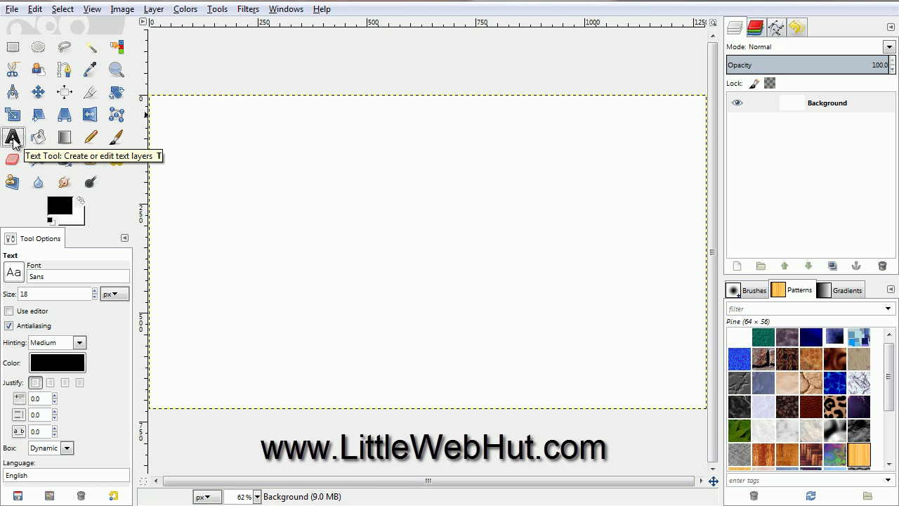
left_click(14, 273)
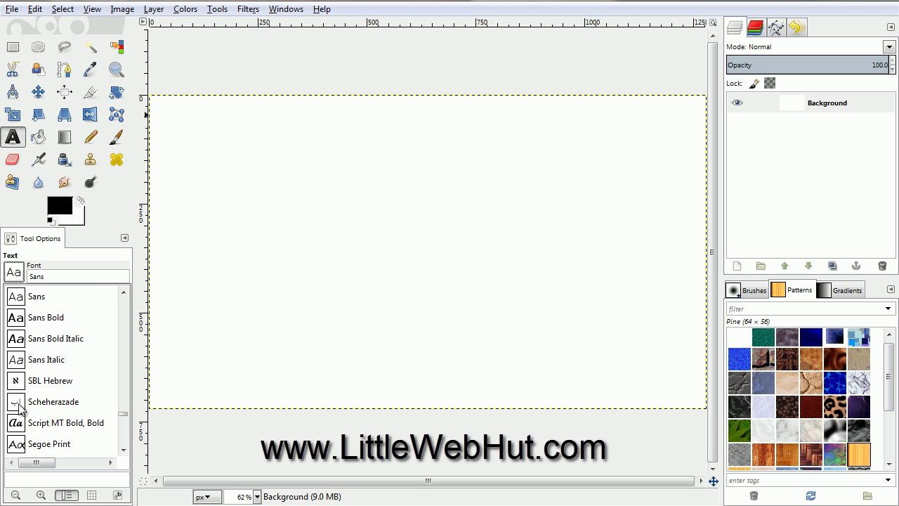
left_click(46, 424)
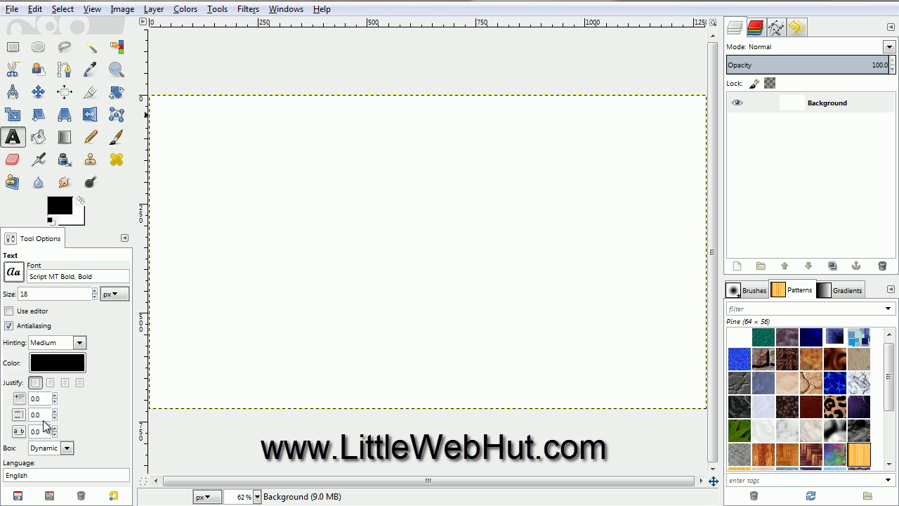
left_click(31, 294)
left_click_drag(30, 294, 19, 294)
key("BackSpace")
type("400")
Step: Type GIMP on the canvas as a new text layer
left_click(169, 145)
type("GIMP")
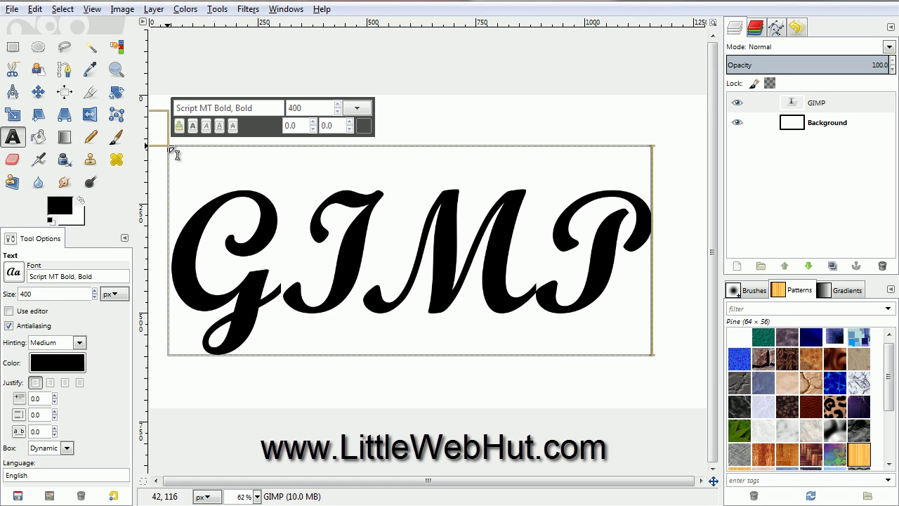
left_click(65, 96)
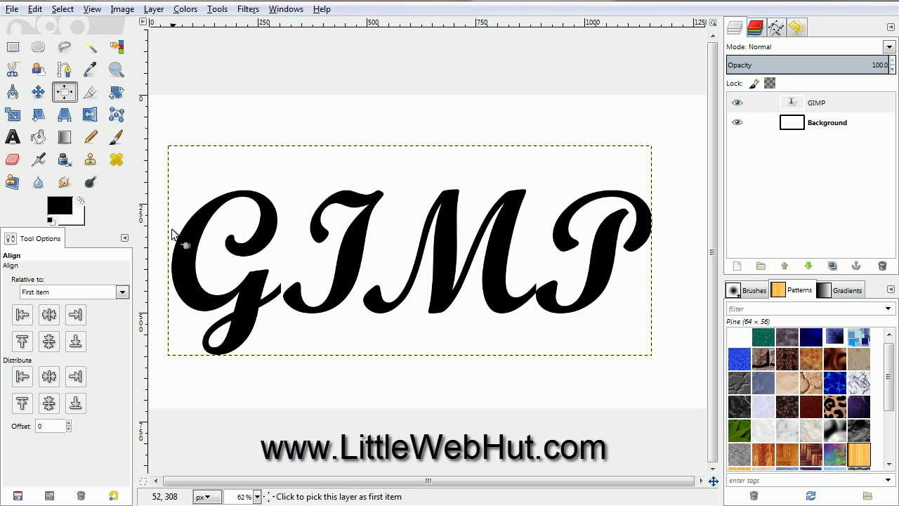
Step: Align the GIMP text layer to the centre and middle of the canvas
left_click(186, 251)
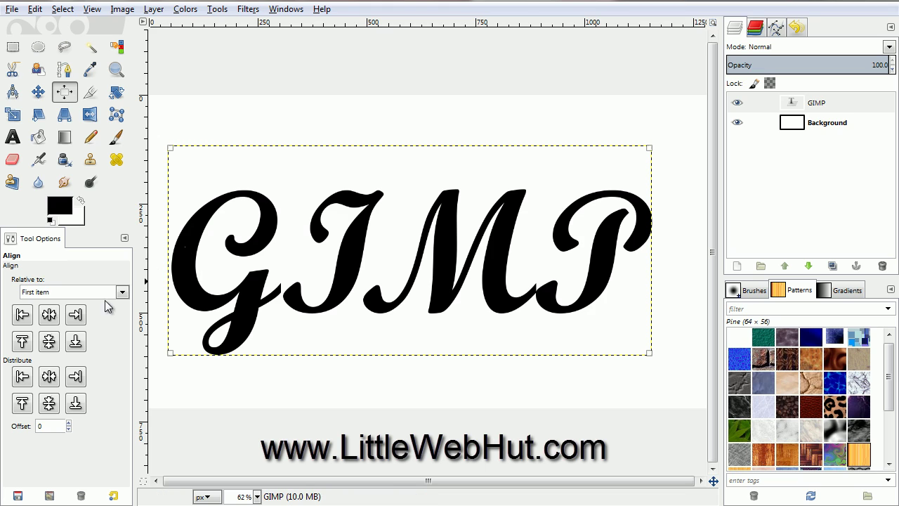
left_click(49, 314)
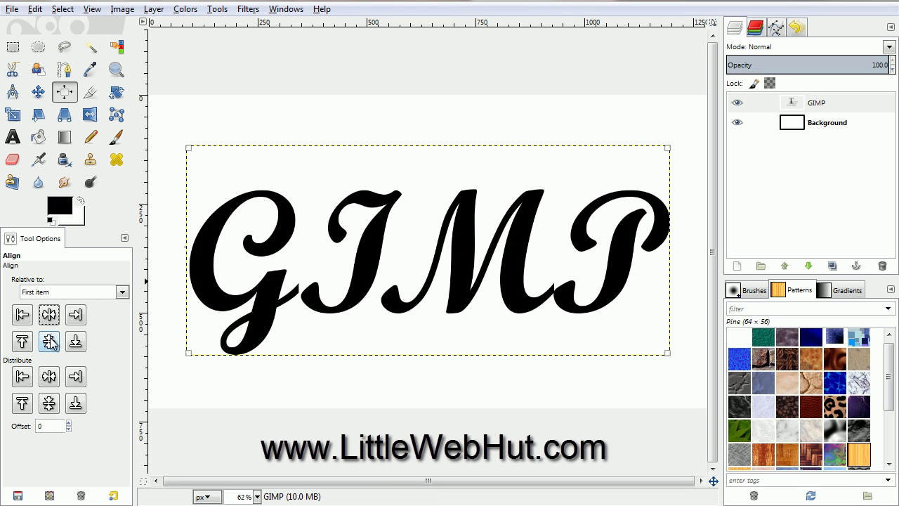
left_click(50, 340)
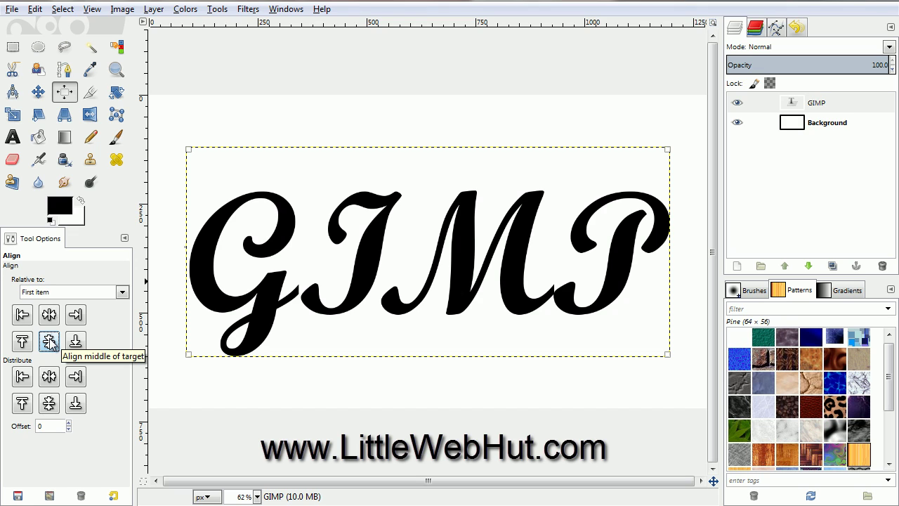
left_click(49, 341)
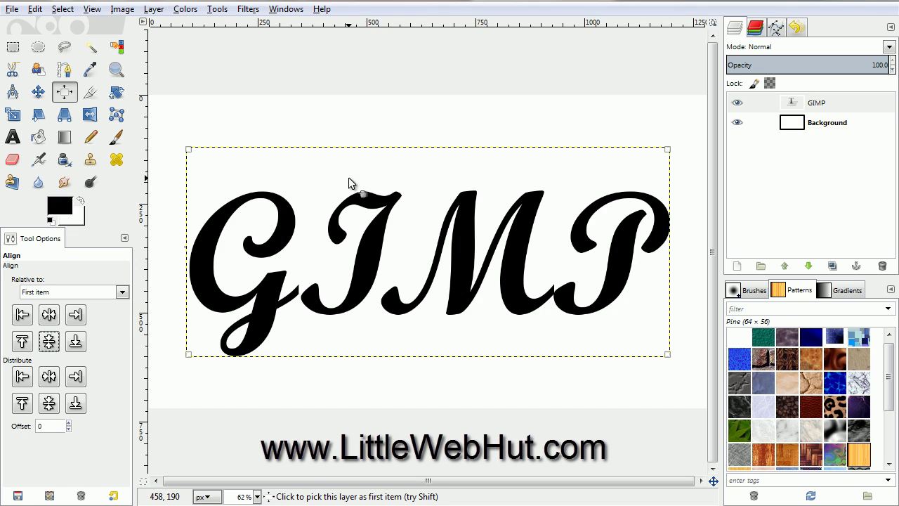
Step: Apply Layer to Image Size to the GIMP layer, then Alpha to Selection
right_click(771, 104)
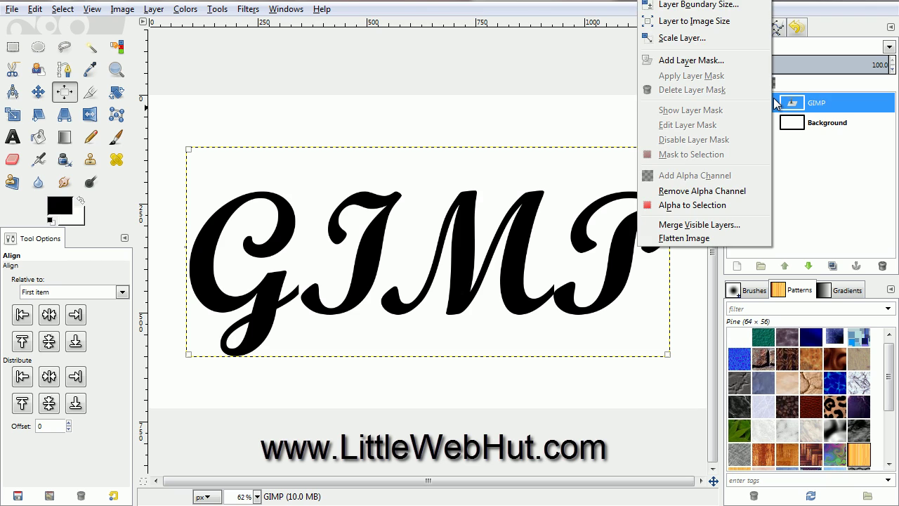
left_click(728, 24)
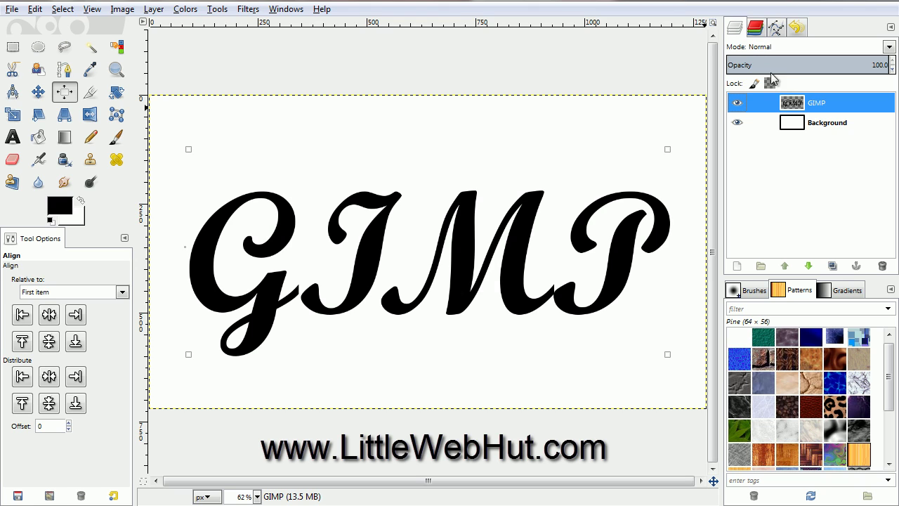
right_click(774, 106)
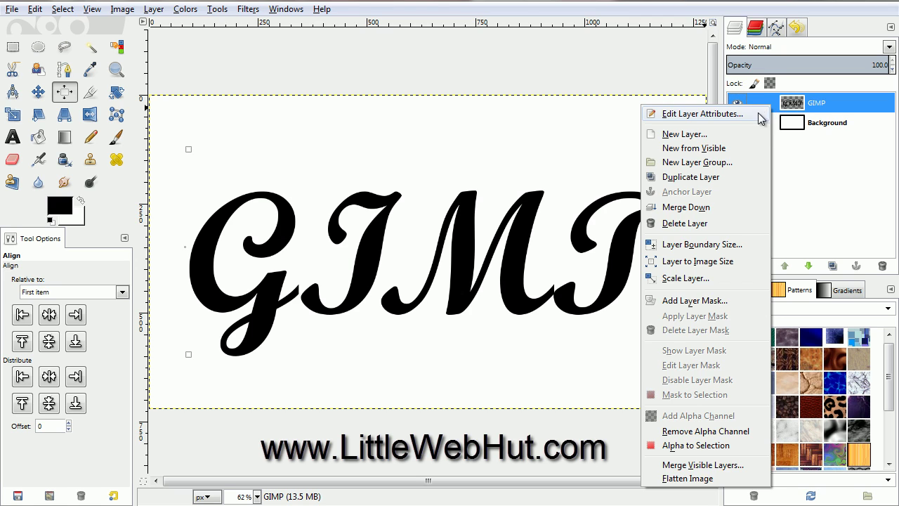
left_click(724, 449)
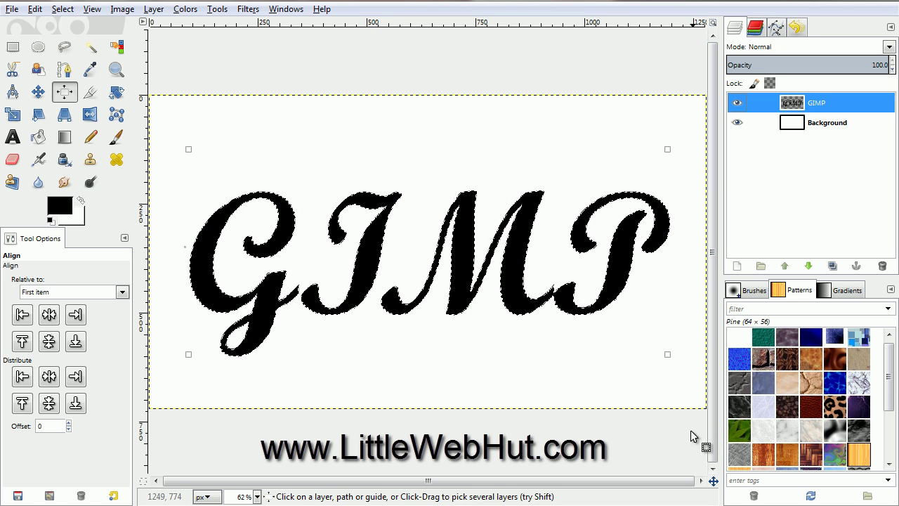
Step: Save the letter selection to a channel and reactivate the GIMP layer
left_click(68, 10)
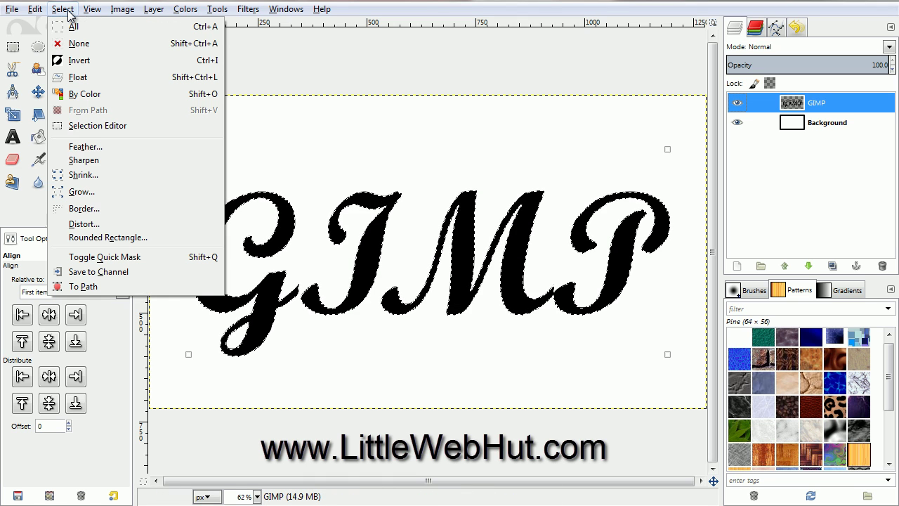
left_click(140, 275)
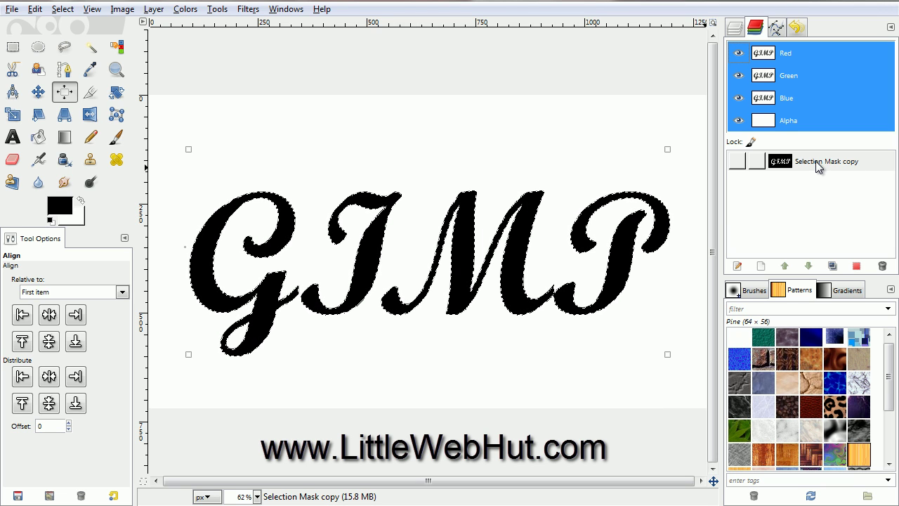
left_click(735, 30)
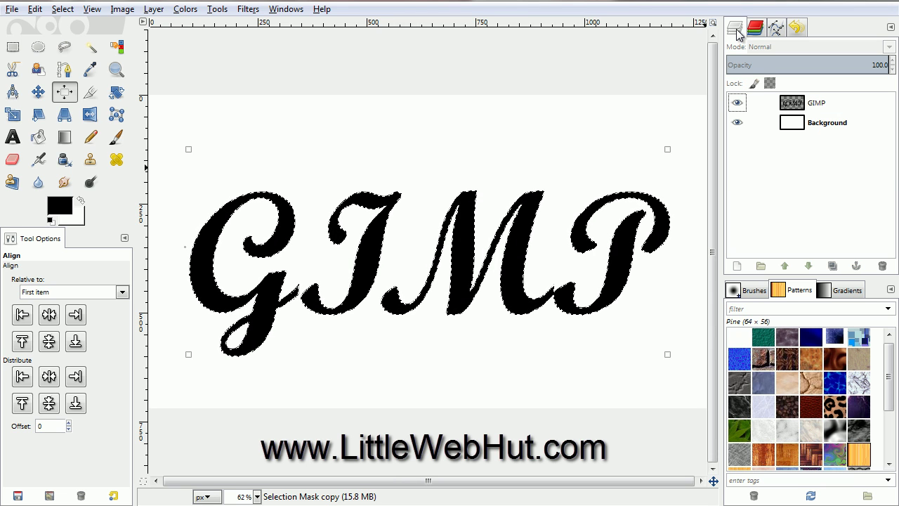
left_click(774, 105)
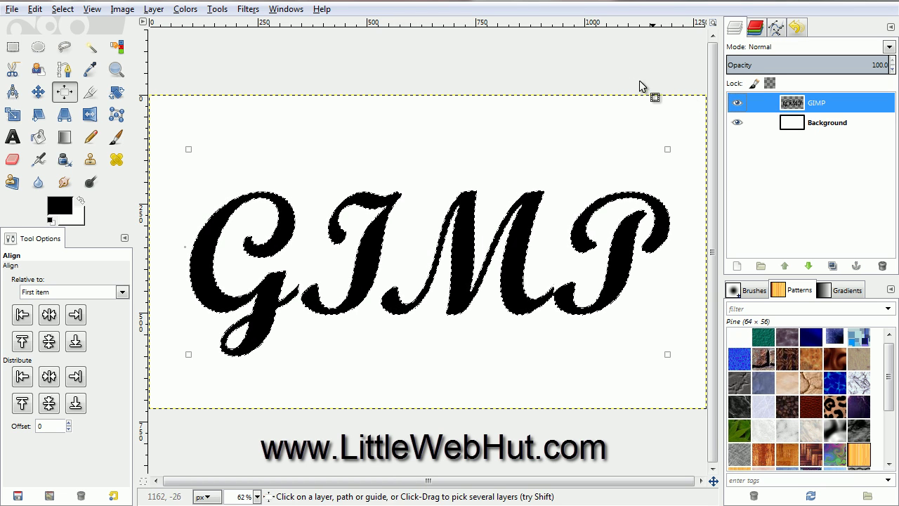
left_click(251, 10)
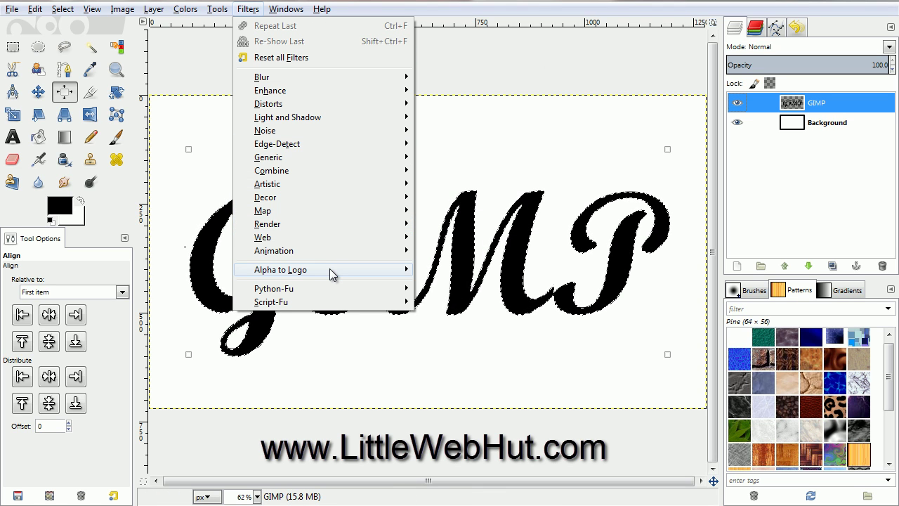
Step: Apply Filters > Alpha to Logo > Chrome with Offsets set to 20
mouse_move(330, 268)
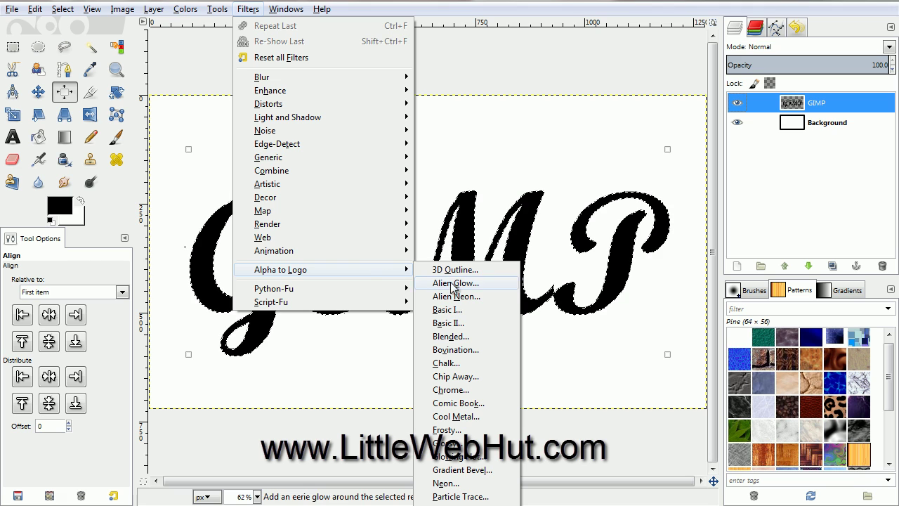
left_click(472, 392)
left_click_drag(150, 27, 240, 45)
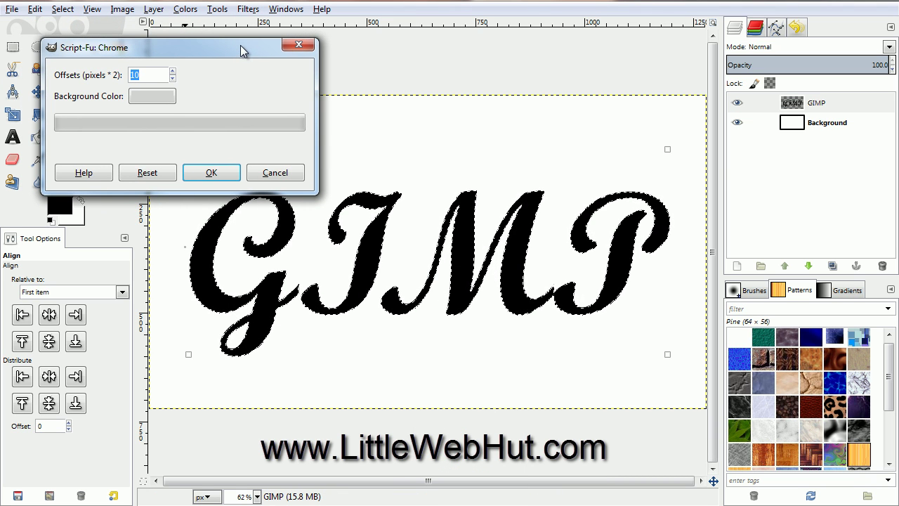
type("20")
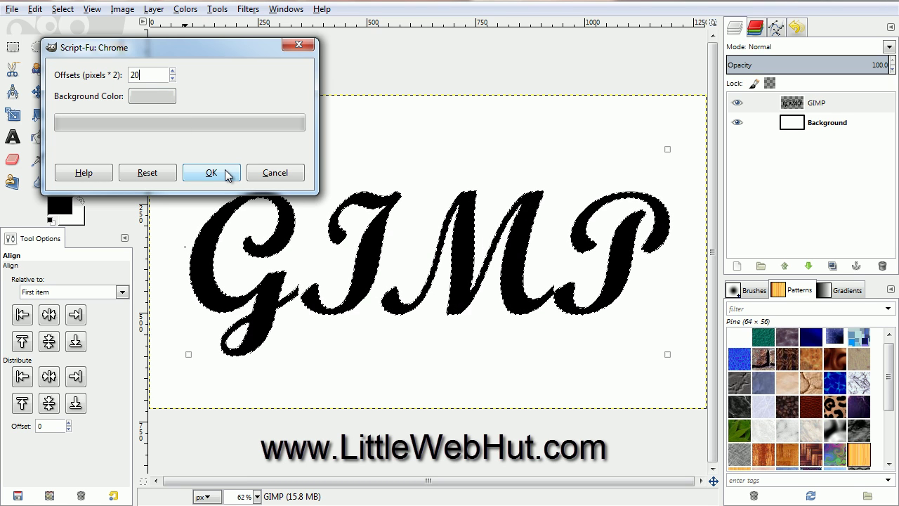
left_click(225, 173)
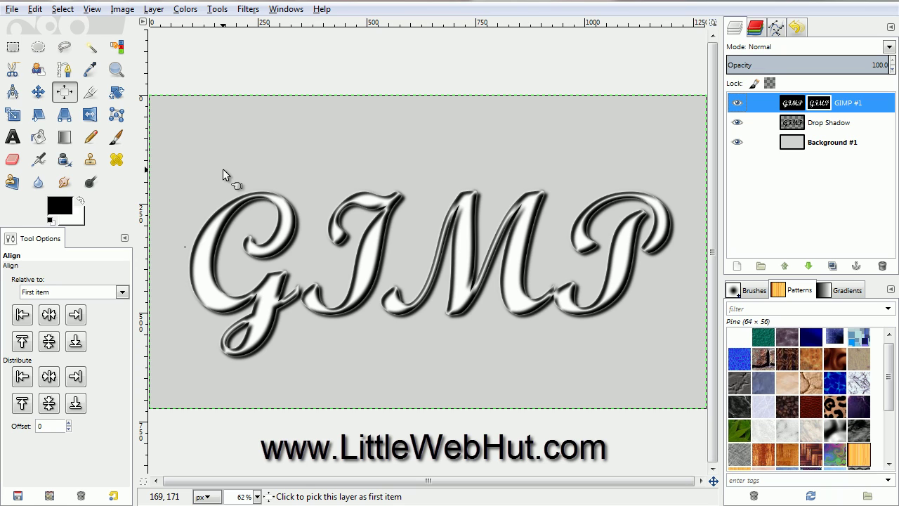
Step: Merge the GIMP #1 layer down into the Drop Shadow layer
right_click(771, 105)
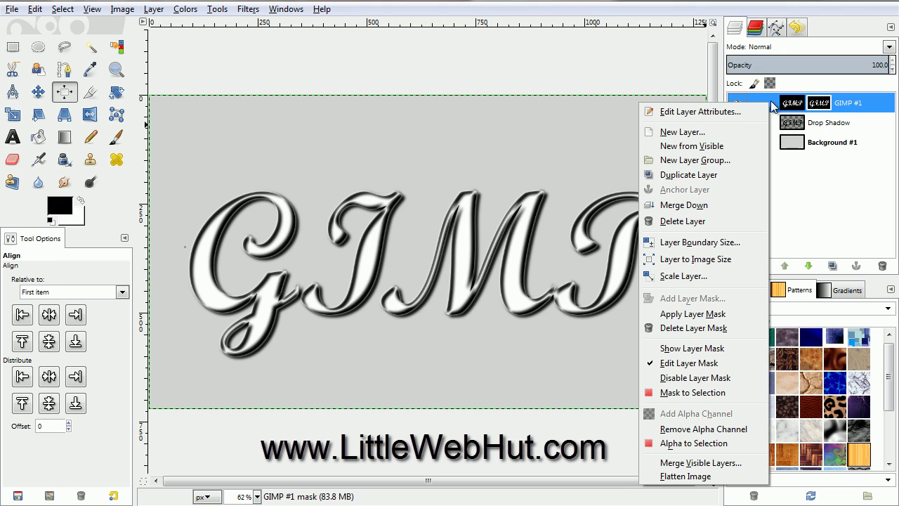
left_click(709, 205)
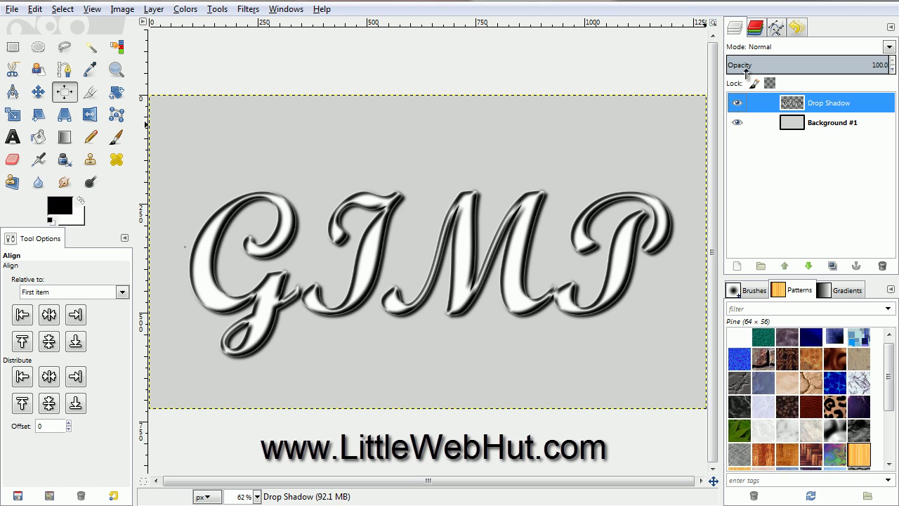
Step: Load the Selection Mask copy channel as a selection and add a transparent layer named Layer
left_click(755, 28)
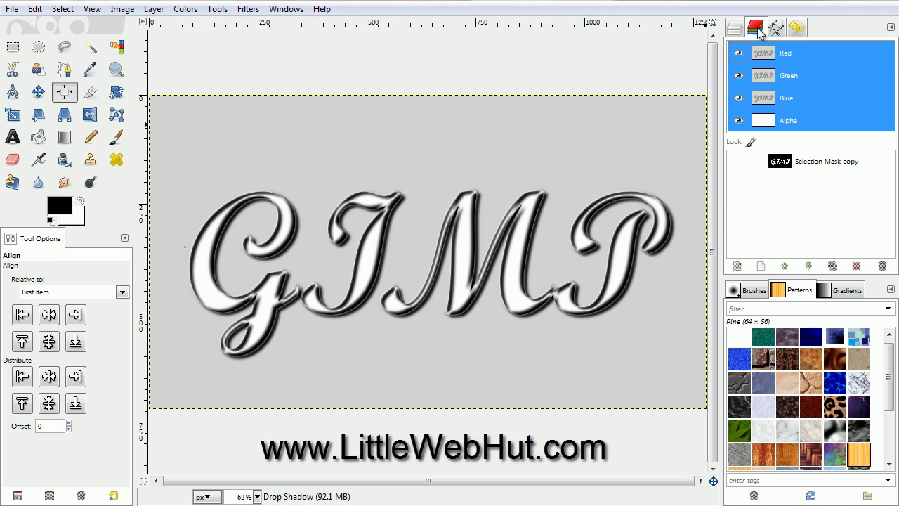
left_click(777, 166)
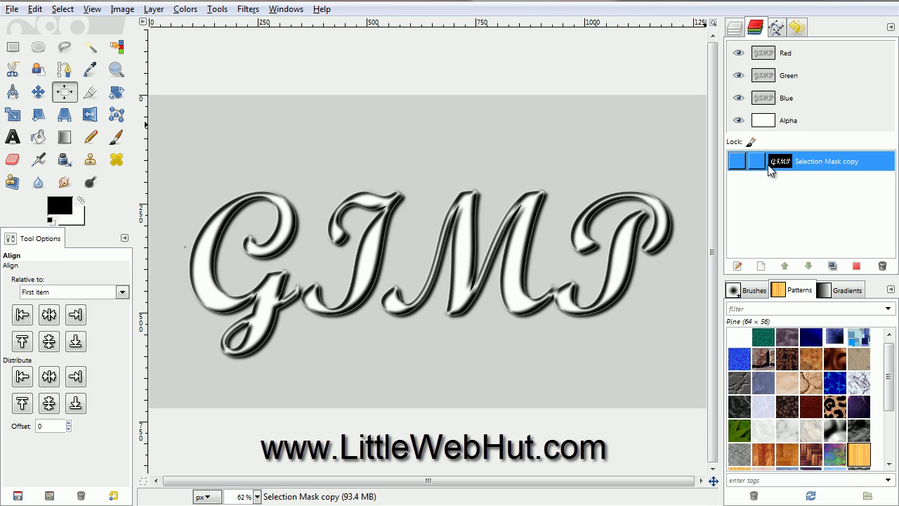
left_click(857, 267)
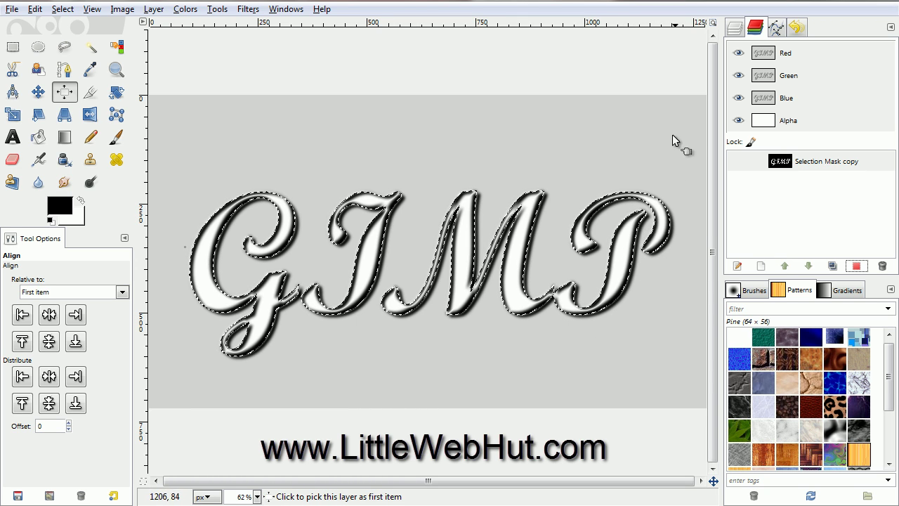
left_click(735, 28)
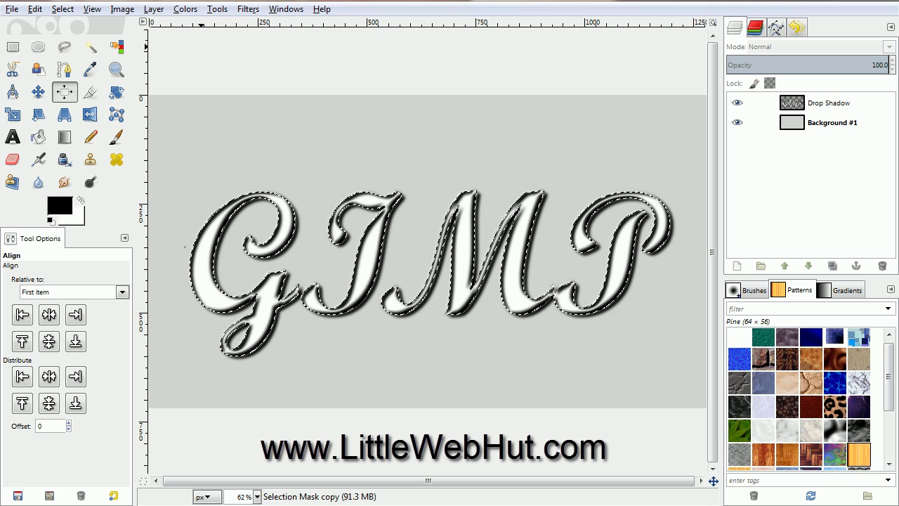
key("ctrl+shift+n")
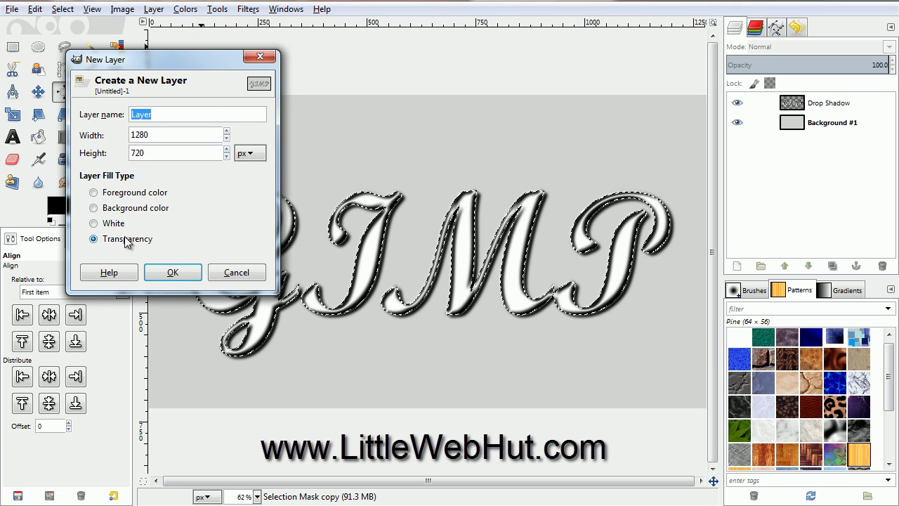
left_click(172, 274)
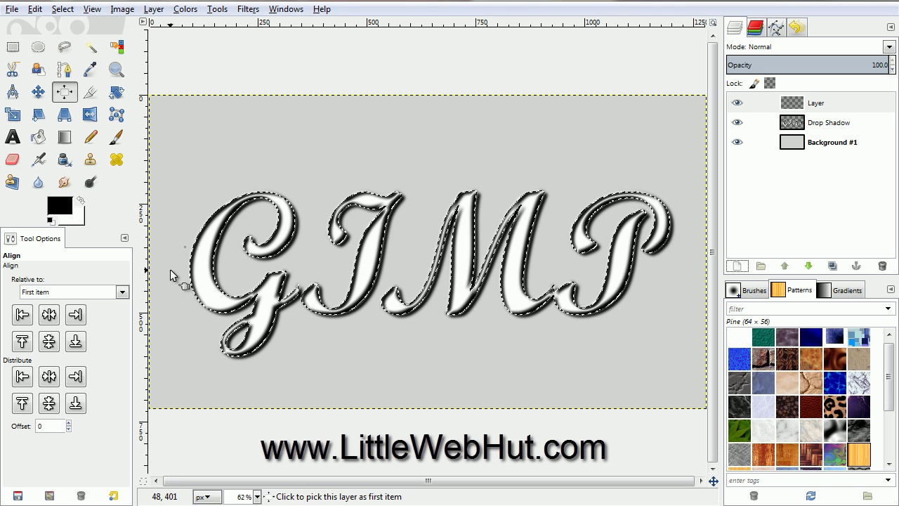
Step: Shrink the letter selection by 1 pixel
left_click(64, 11)
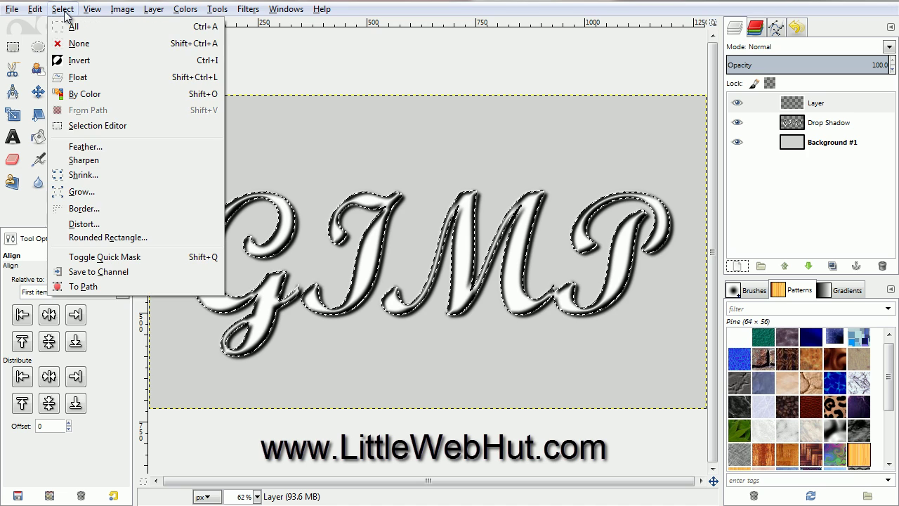
left_click(109, 175)
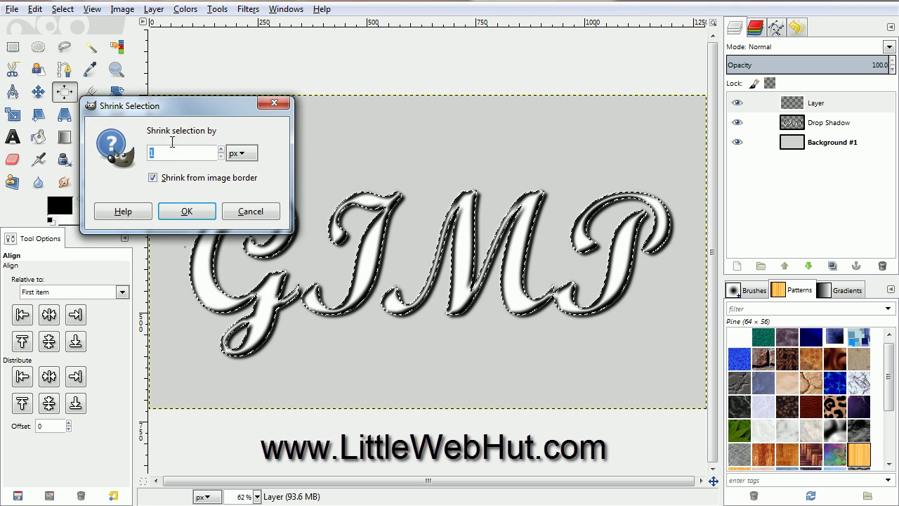
type("1")
left_click(193, 216)
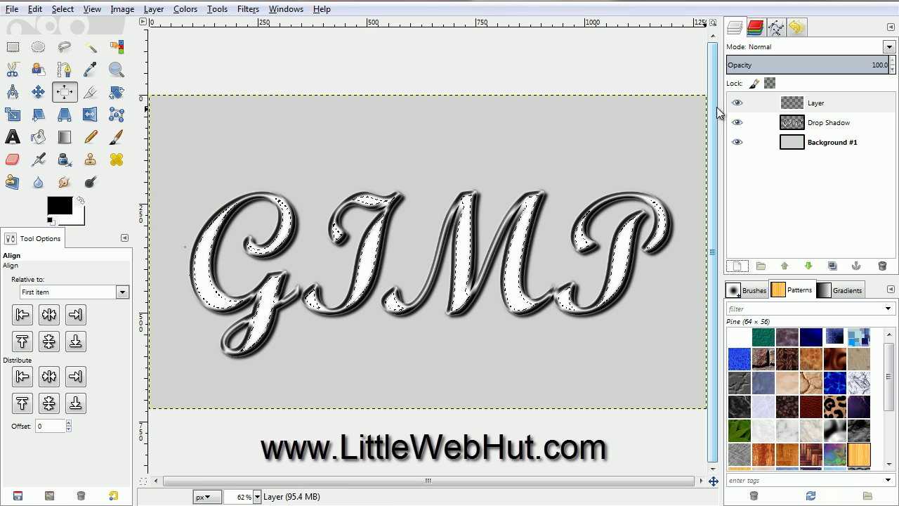
Step: Bucket-fill the whole selection with black on Layer
left_click(772, 104)
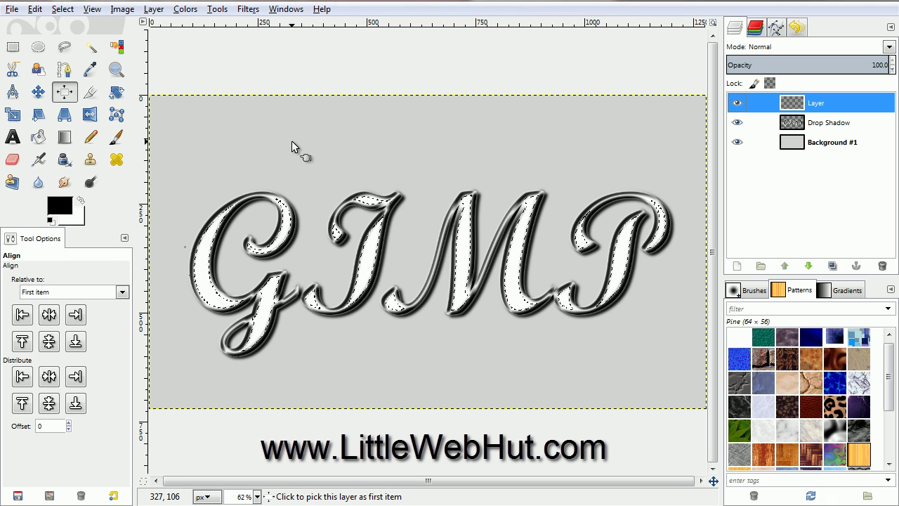
left_click(38, 138)
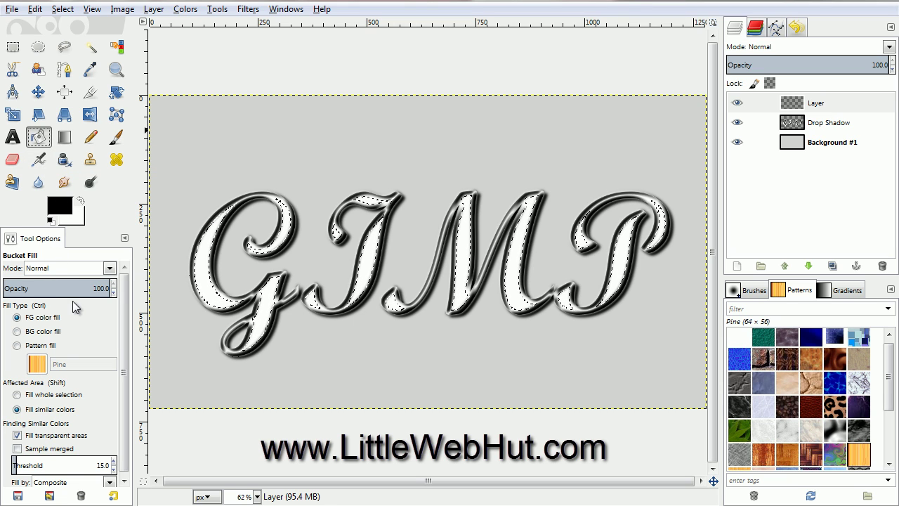
left_click(17, 395)
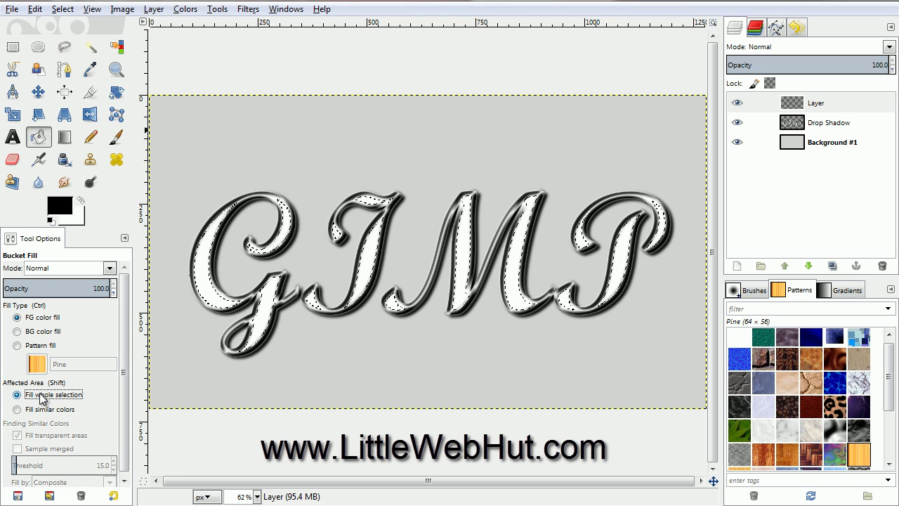
left_click(211, 283)
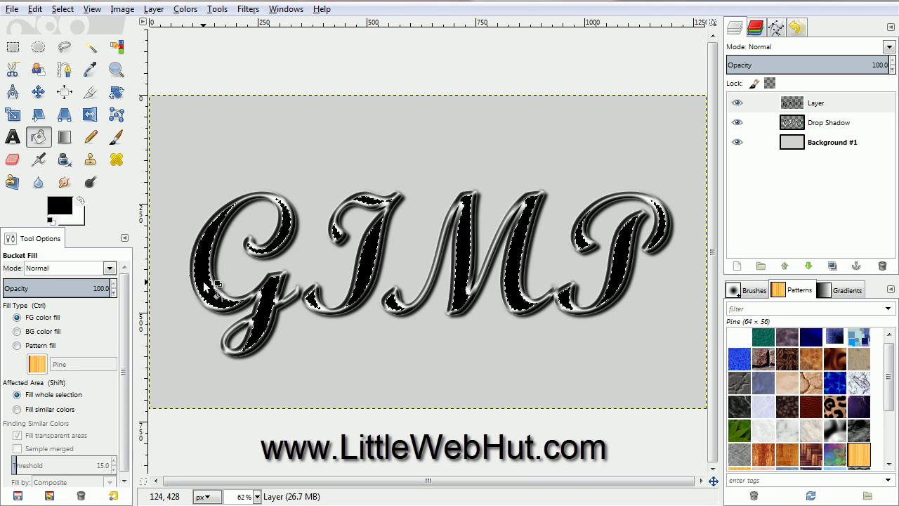
Step: Apply Select > Shrink with 3 px to pull the selection inside the letters
left_click(62, 10)
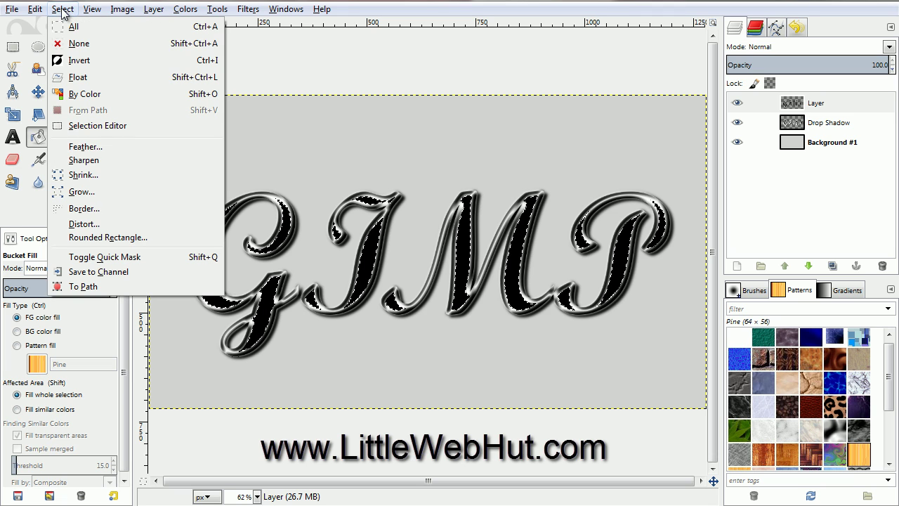
left_click(103, 175)
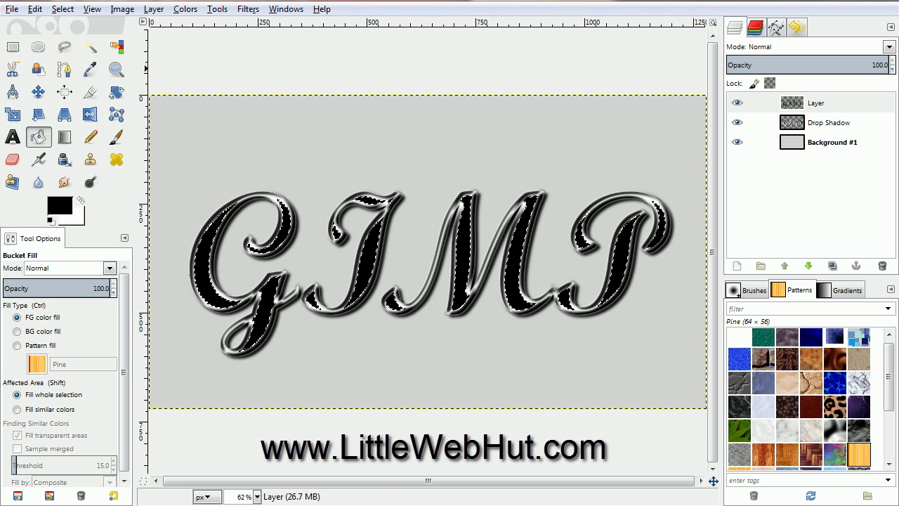
left_click_drag(103, 57, 185, 76)
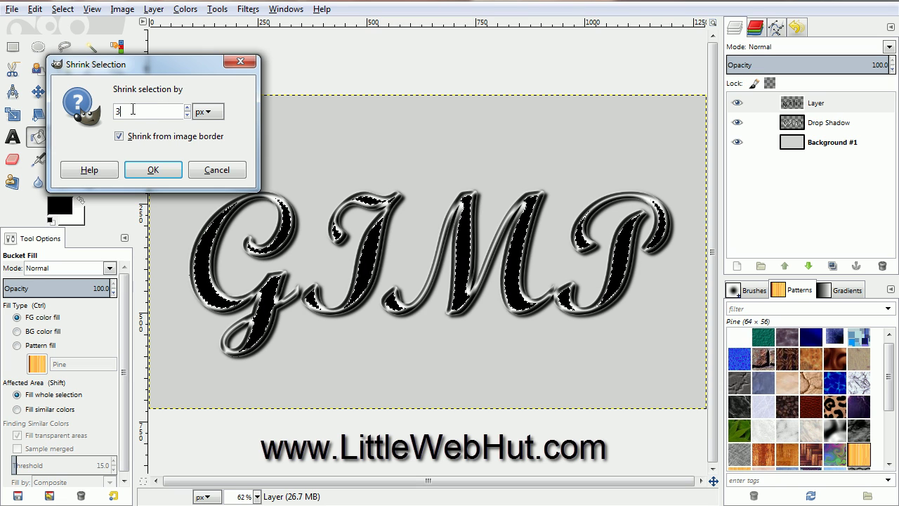
left_click(153, 171)
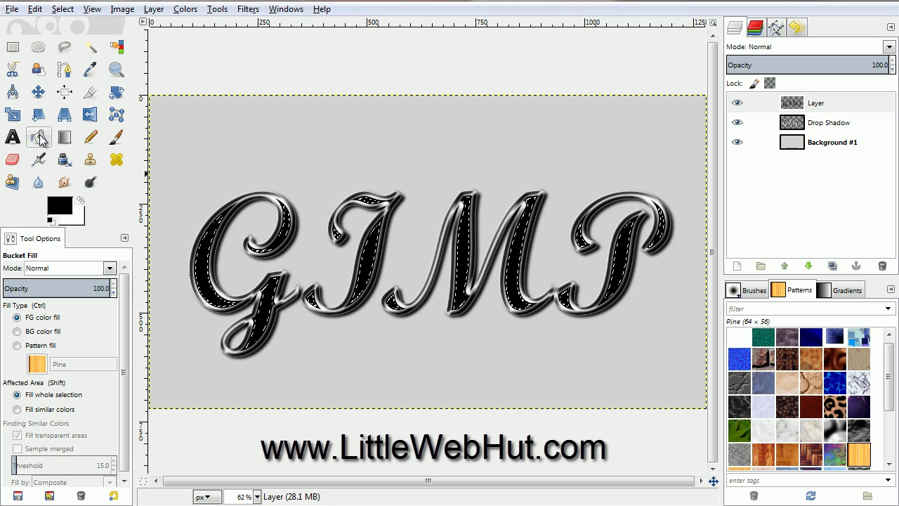
Step: Set Bucket Fill to Pattern fill with Dried mud and fill the shrunken letter selection
left_click(17, 347)
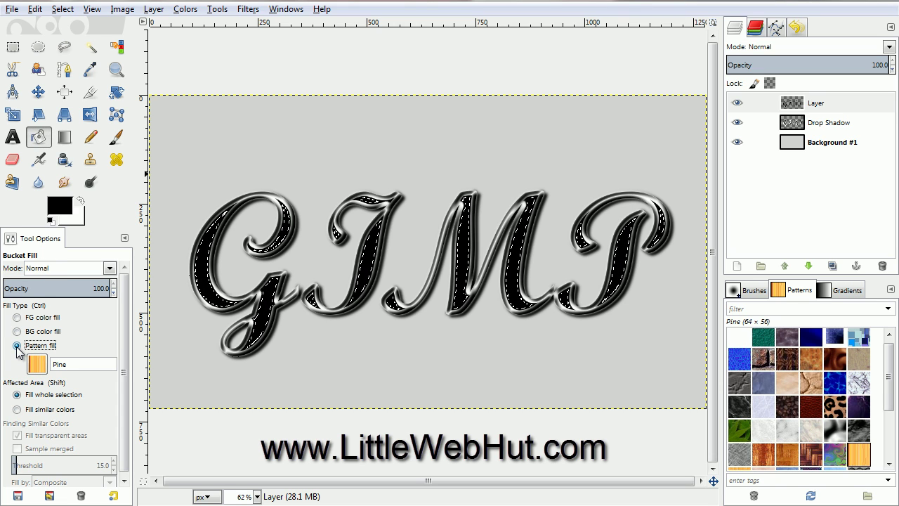
left_click(37, 365)
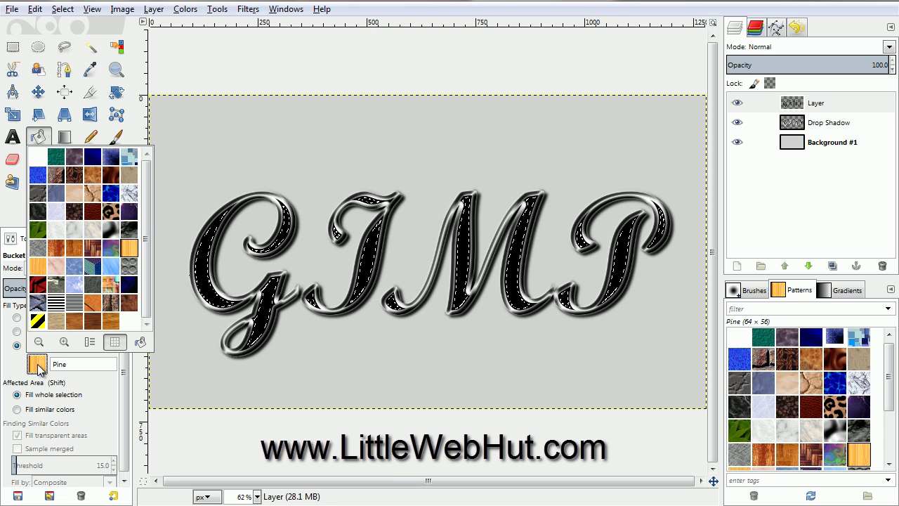
left_click(91, 342)
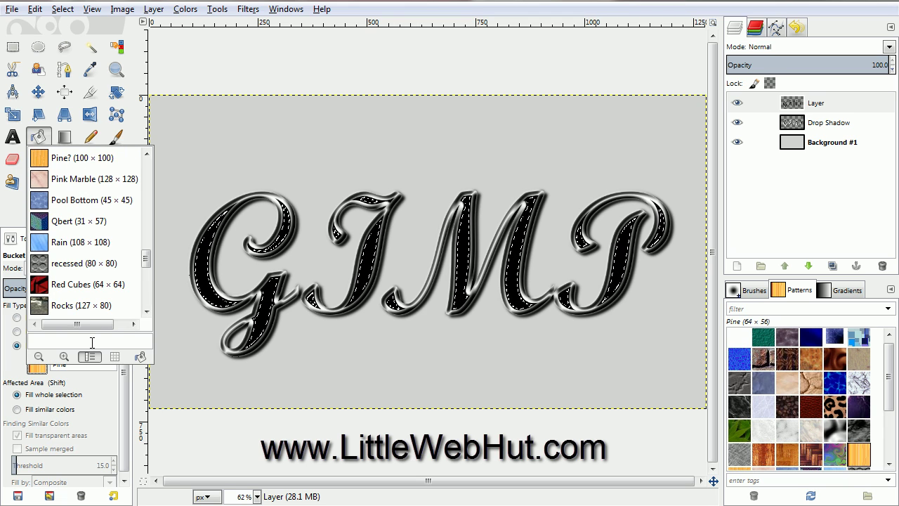
left_click_drag(146, 259, 151, 194)
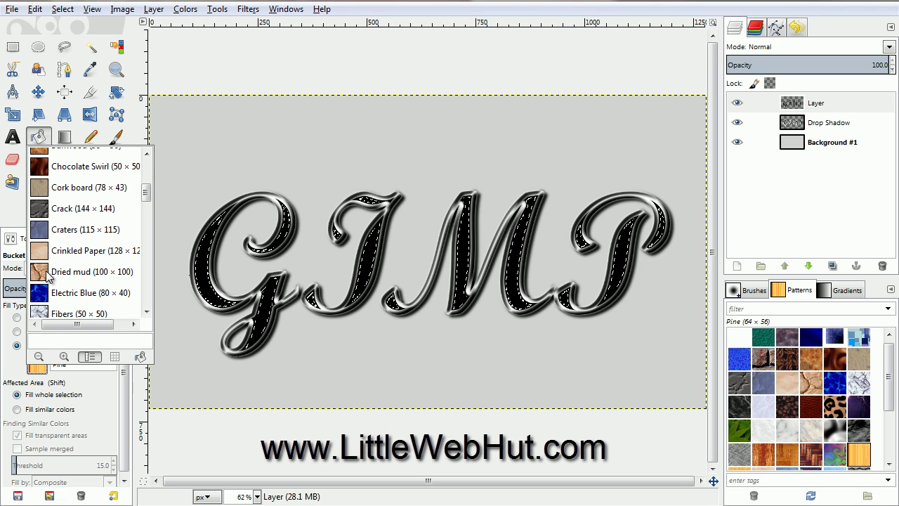
left_click(48, 272)
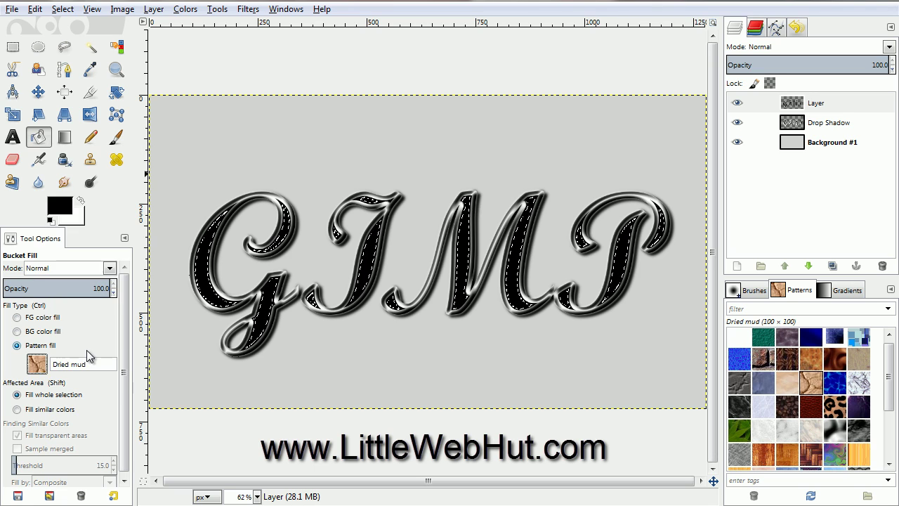
left_click(202, 279)
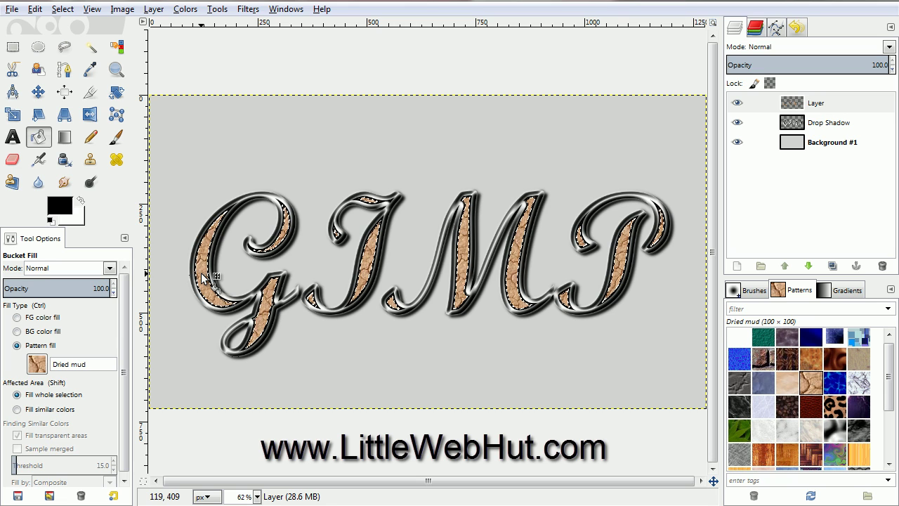
Step: Apply Hue-Saturation with Hue 160, Lightness -40 and Saturation 100 to the mud fill
left_click(186, 10)
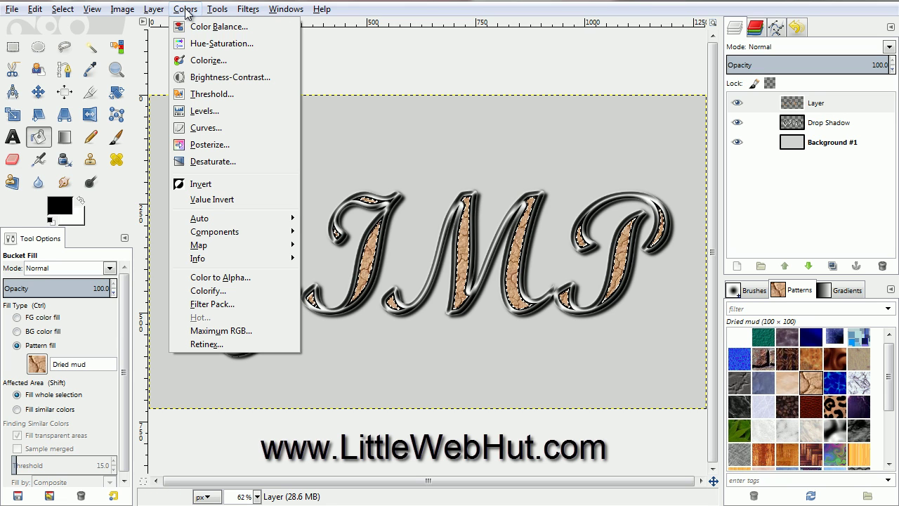
left_click(213, 42)
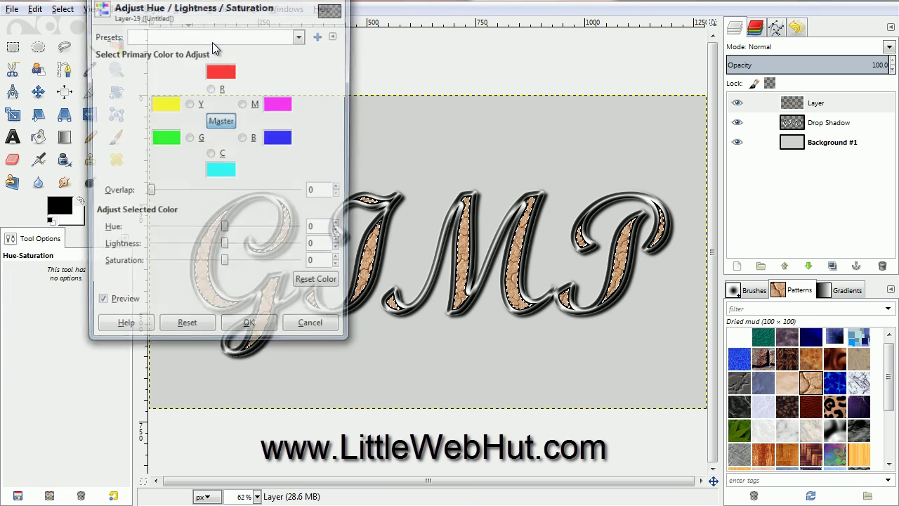
left_click_drag(224, 3, 272, 43)
double_click(366, 269)
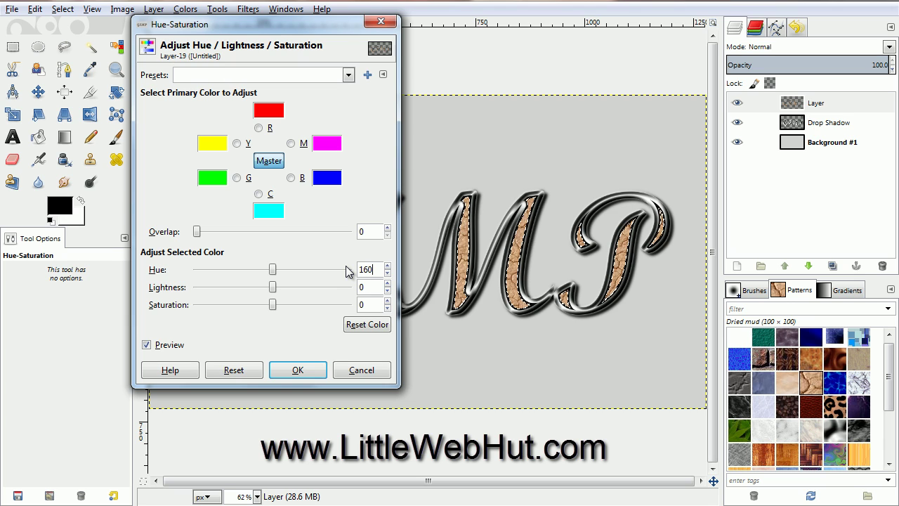
key("Tab")
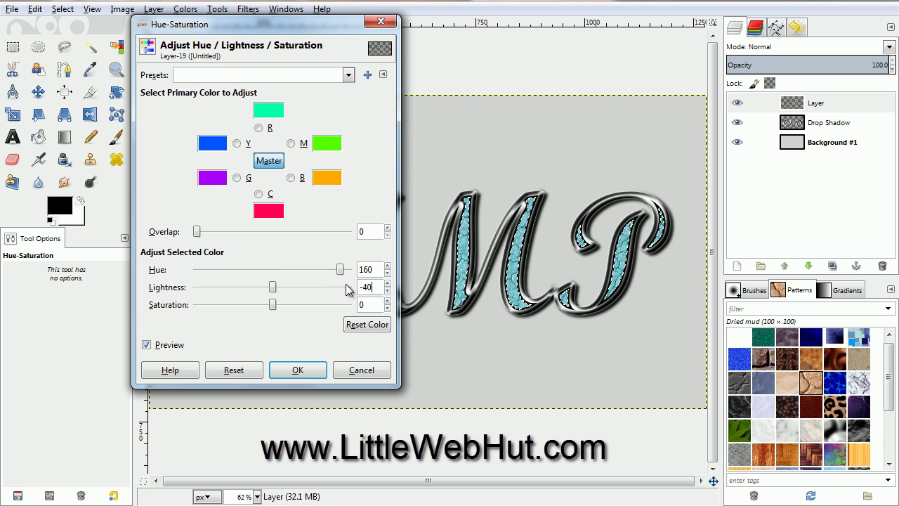
left_click_drag(272, 304, 363, 309)
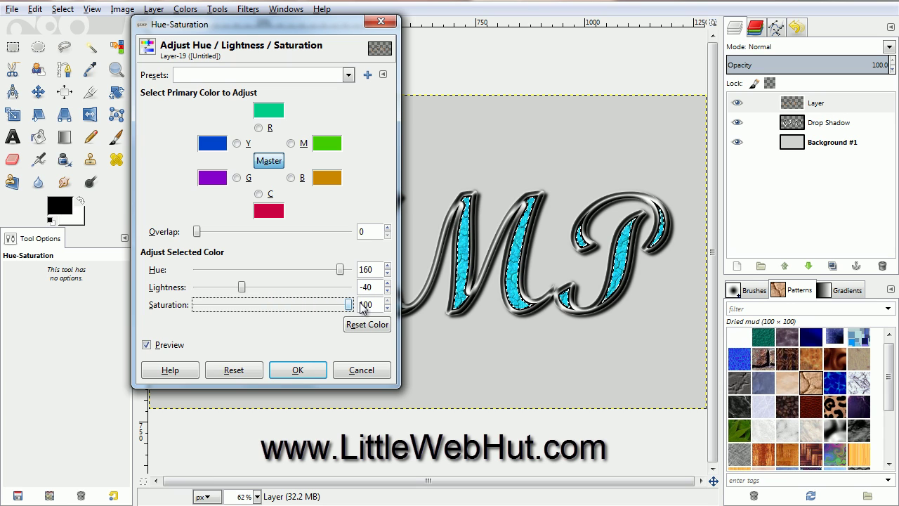
left_click(300, 371)
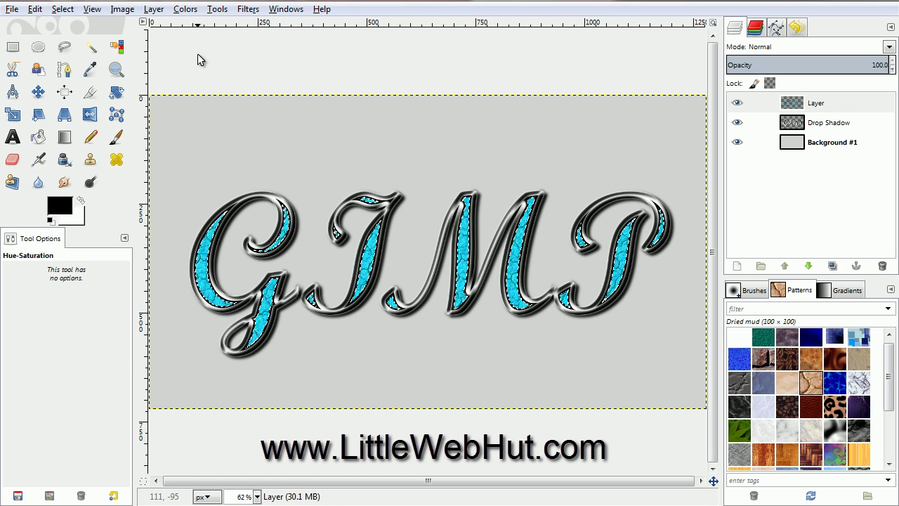
left_click(188, 10)
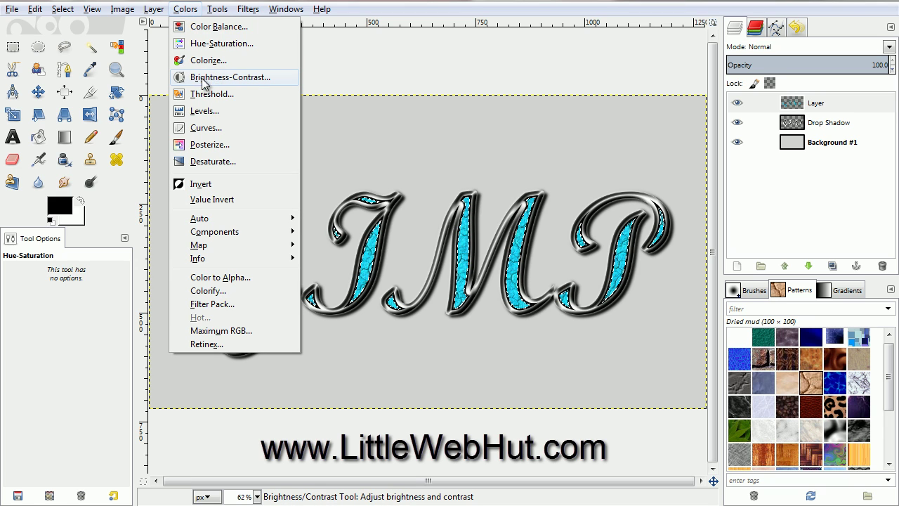
Step: Apply Brightness-Contrast with Contrast 20 to the turquoise letter fill
left_click(260, 76)
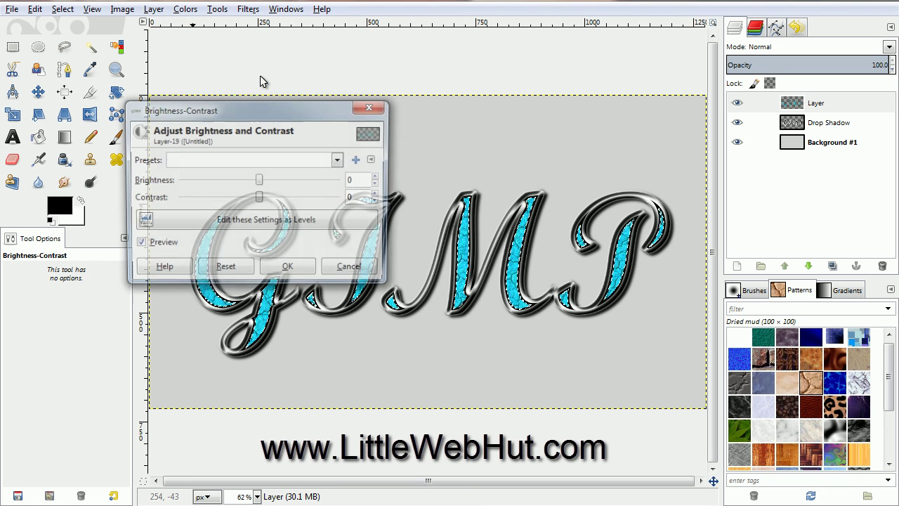
double_click(355, 198)
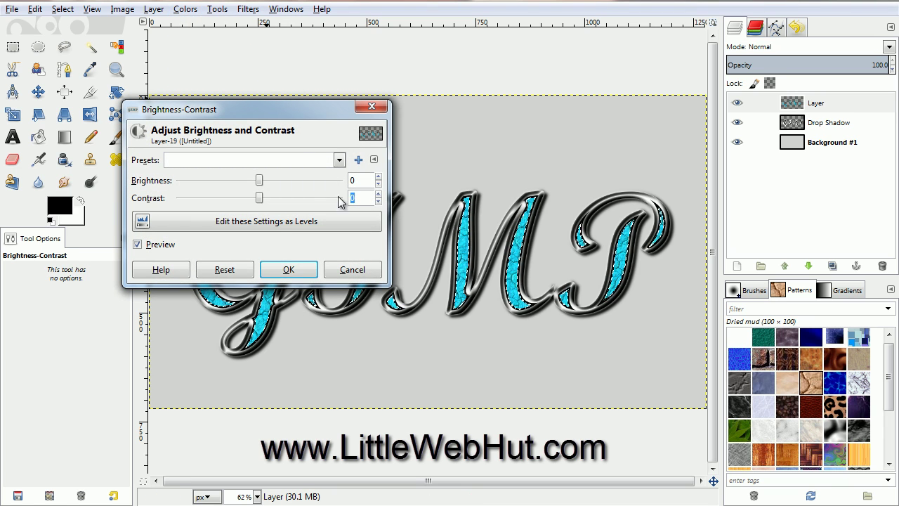
type("20")
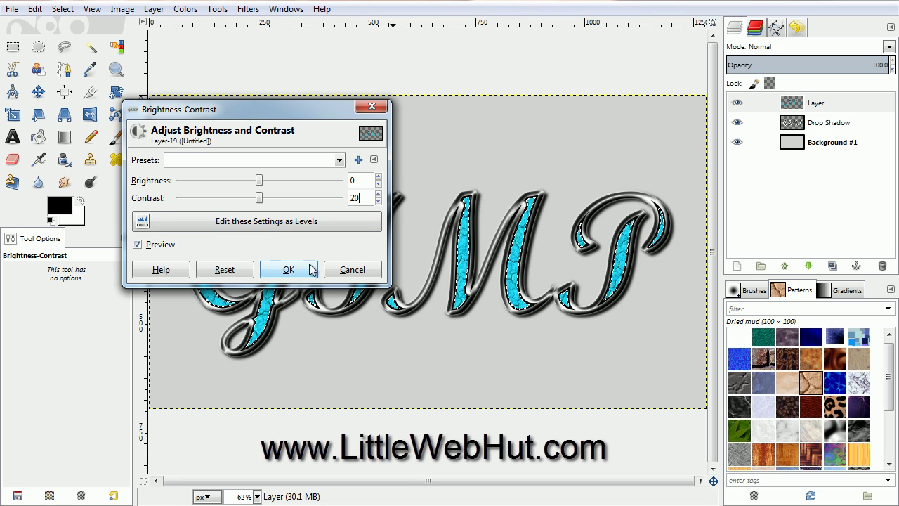
left_click(288, 270)
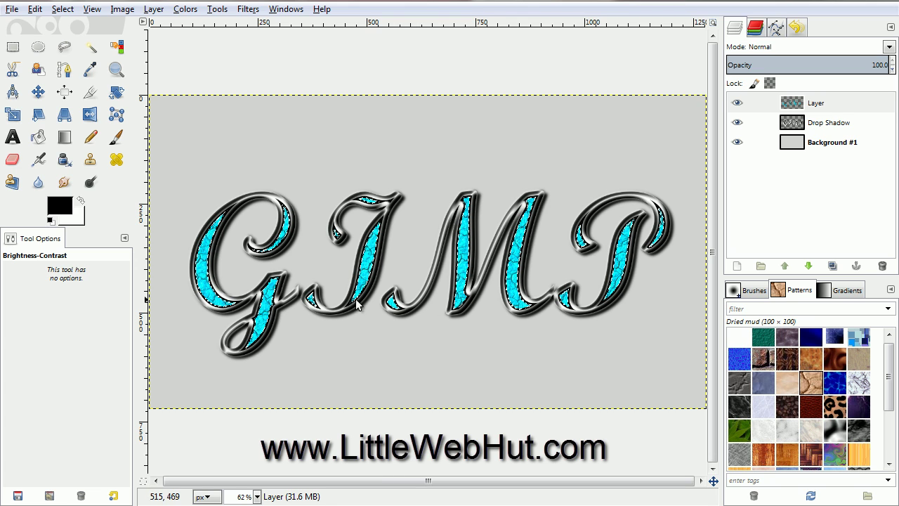
Step: Add a new transparent layer named Layer #1 to the image
left_click(736, 268)
left_click_drag(129, 34, 239, 49)
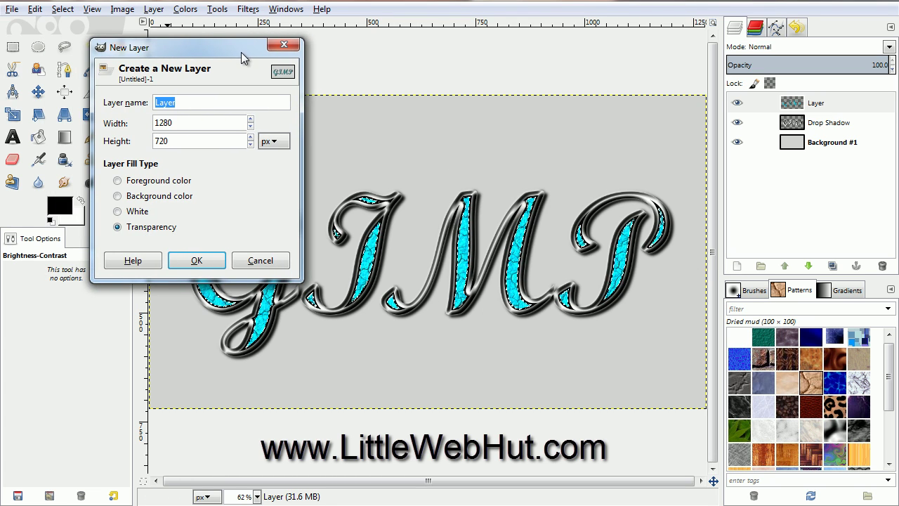
left_click(197, 261)
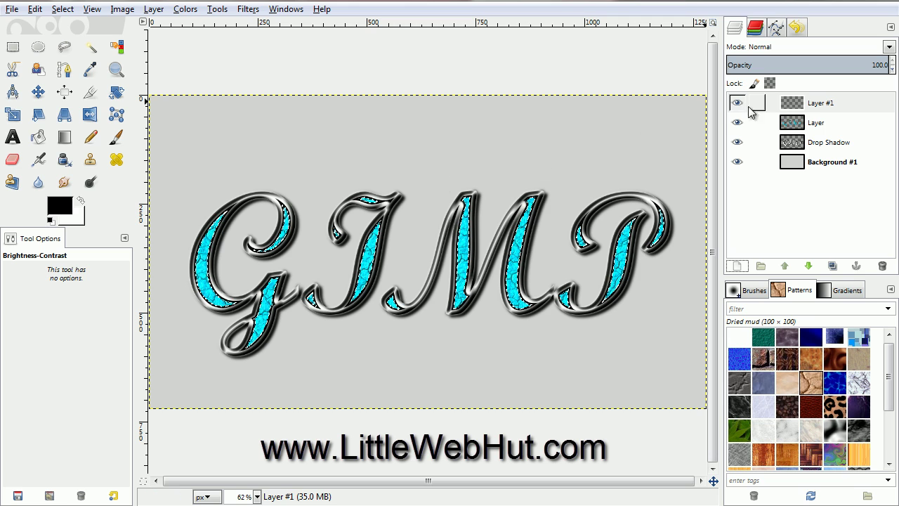
Step: Make Layer #1 active and set Bucket Fill to FG color fill
left_click(776, 105)
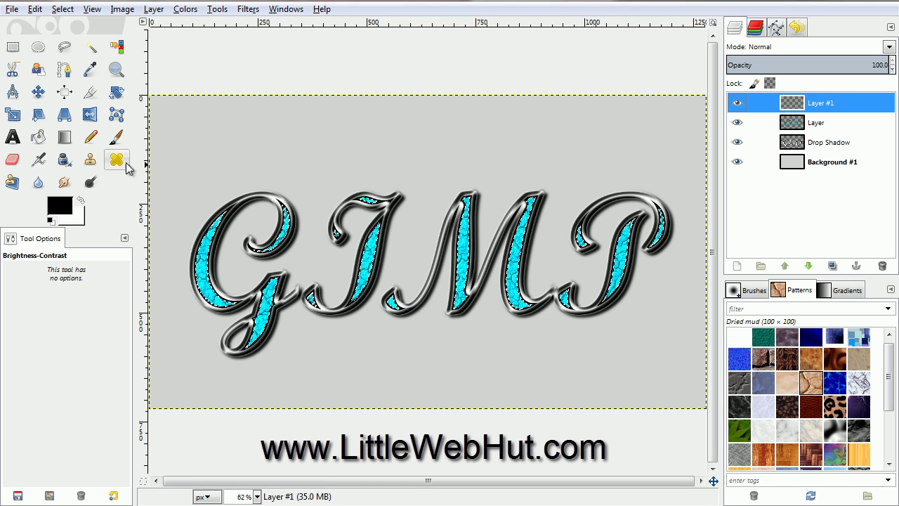
left_click(40, 138)
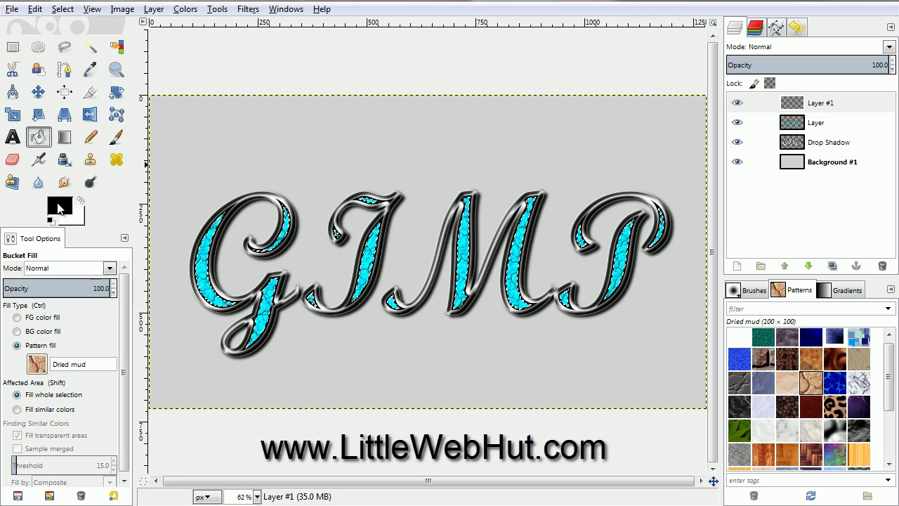
left_click(17, 318)
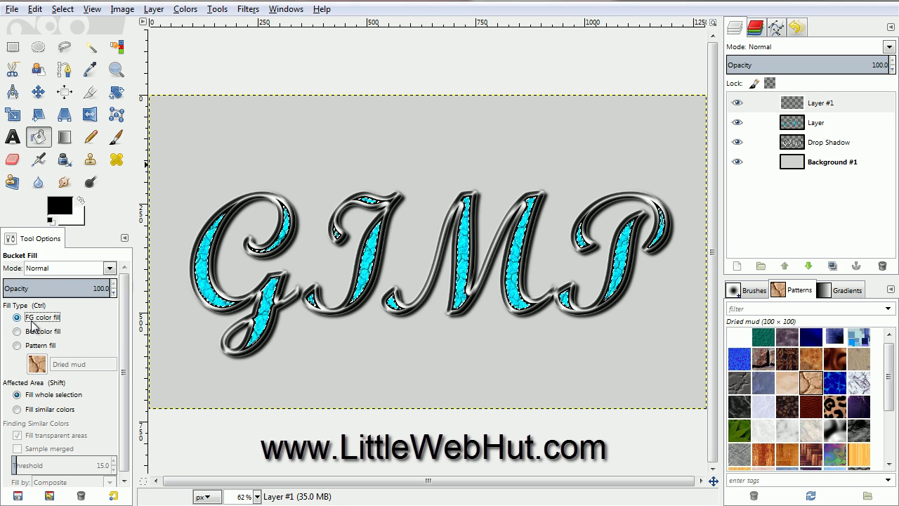
Step: Fill the letter interiors with solid black on Layer #1, then choose Select > None
left_click(203, 275)
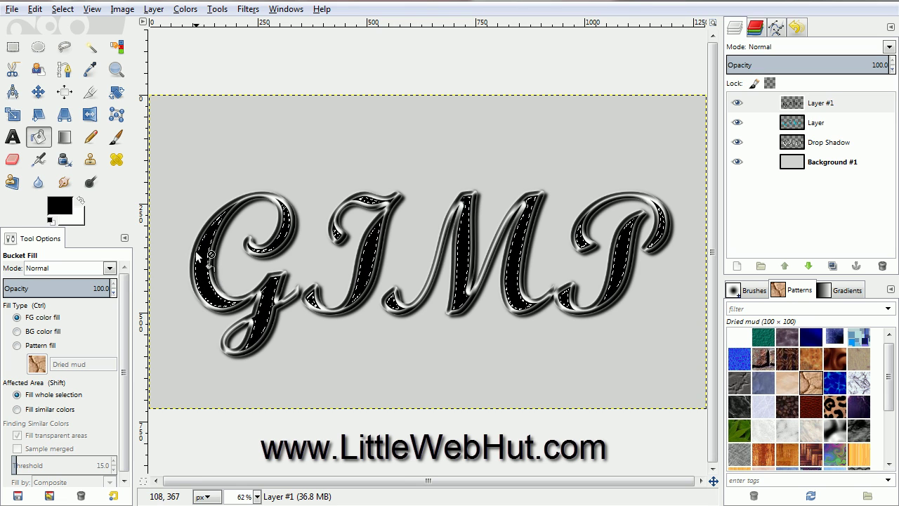
left_click(61, 9)
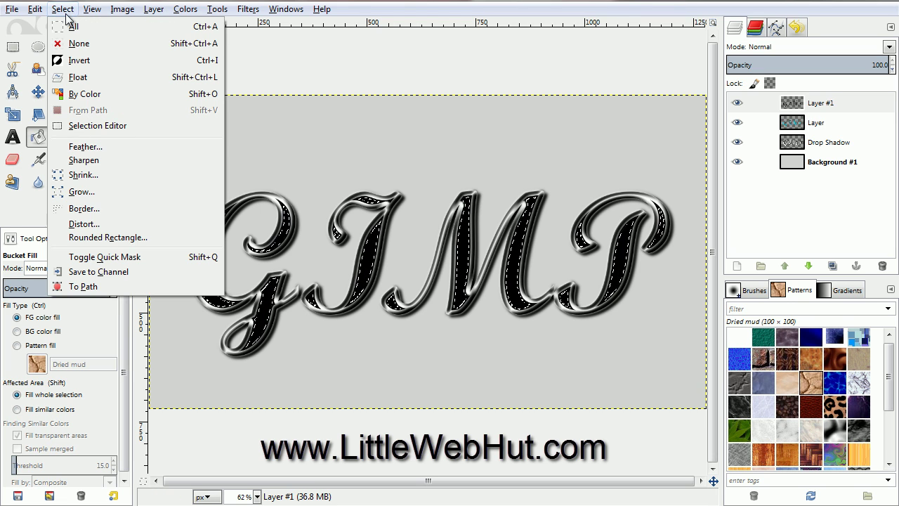
left_click(101, 44)
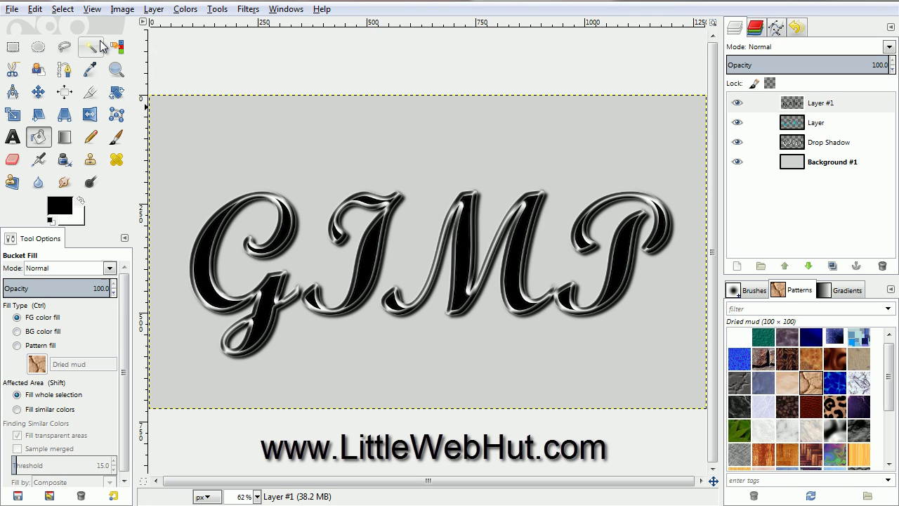
Step: Apply a Gaussian Blur of radius 10 to Layer #1's black fill
left_click(250, 10)
mouse_move(293, 90)
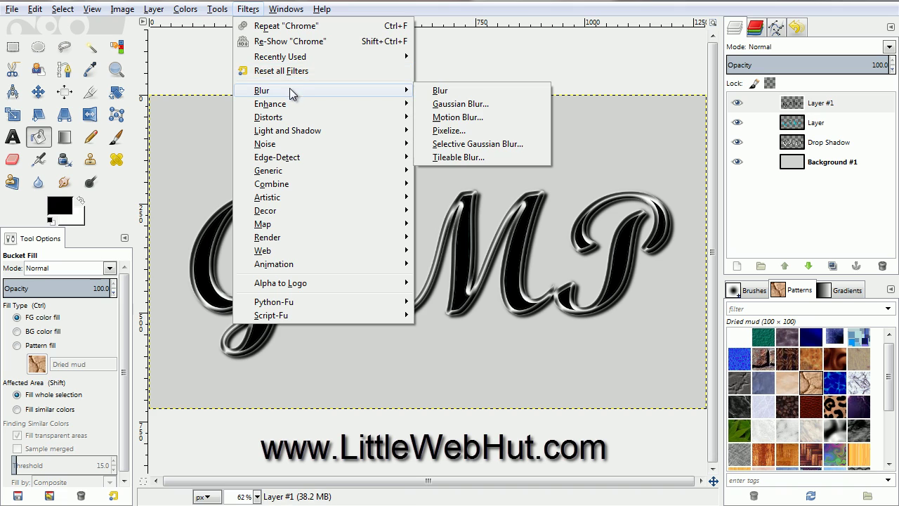
left_click(494, 104)
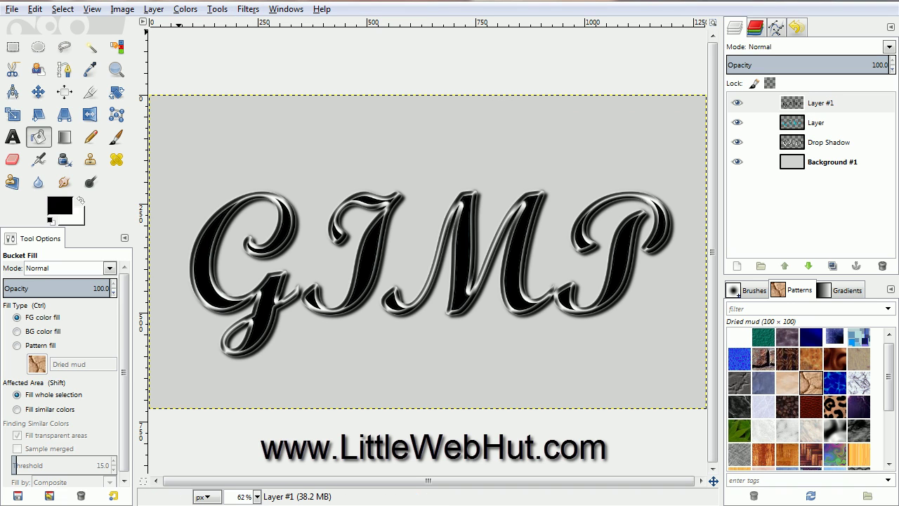
left_click_drag(57, 4, 198, 47)
double_click(173, 278)
type("10")
left_click(170, 296)
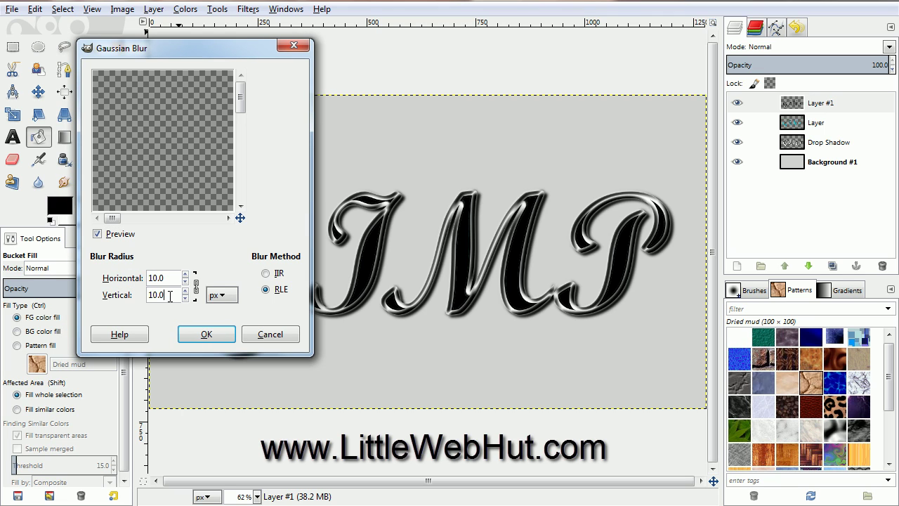
left_click(206, 335)
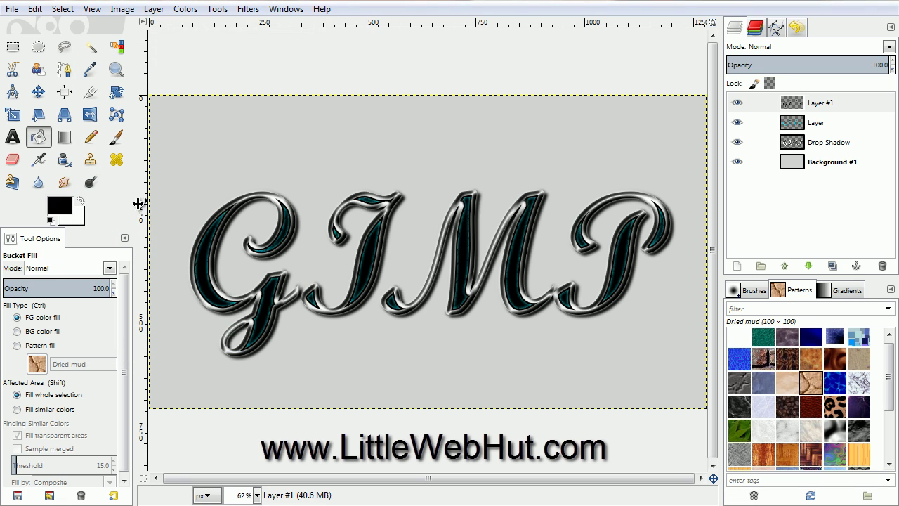
left_click(38, 92)
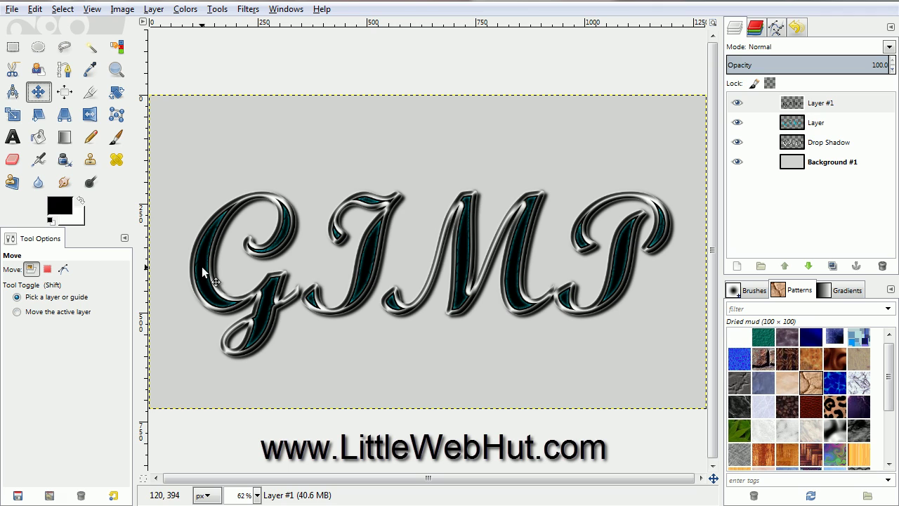
Step: Select the letter shapes with Alpha to Selection on Layer, then invert the selection
left_click_drag(202, 268, 209, 265)
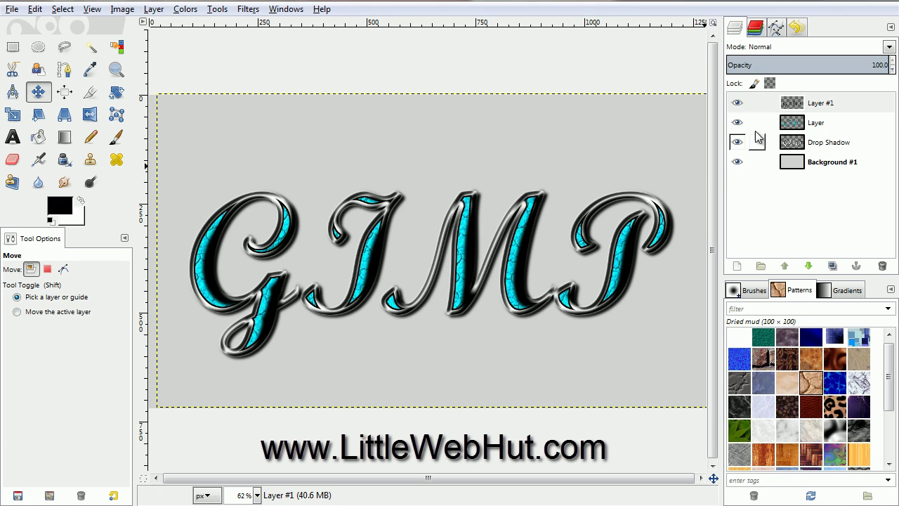
right_click(776, 125)
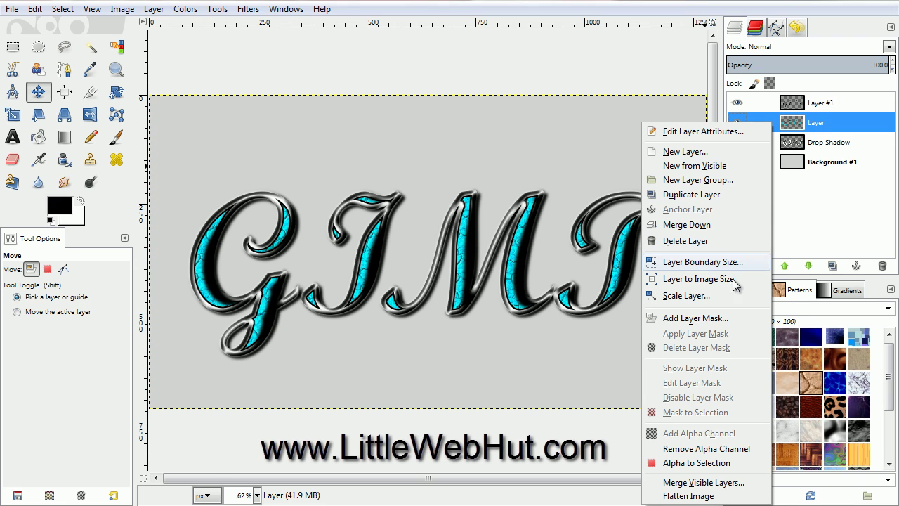
left_click(706, 468)
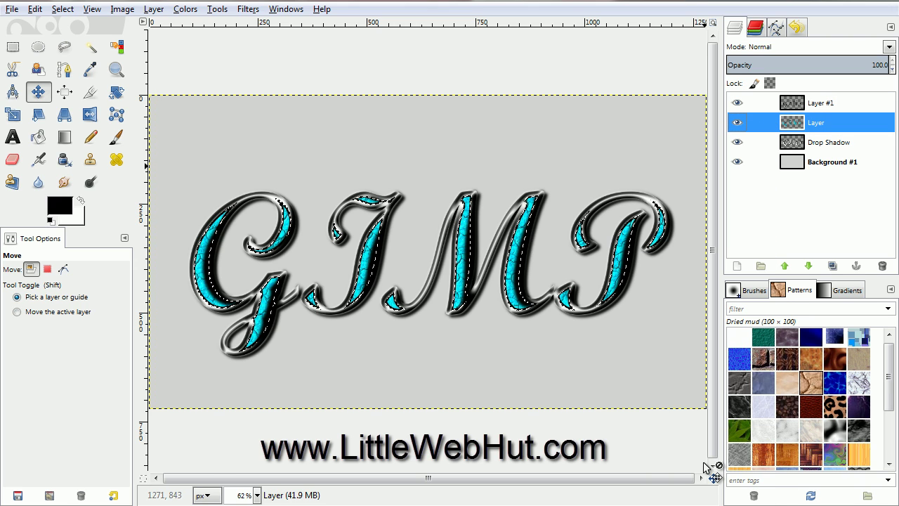
left_click(63, 14)
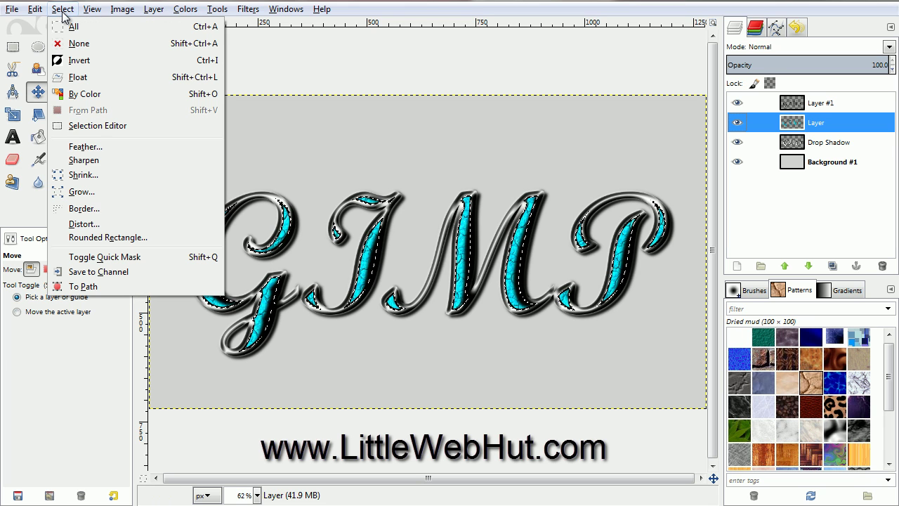
left_click(79, 61)
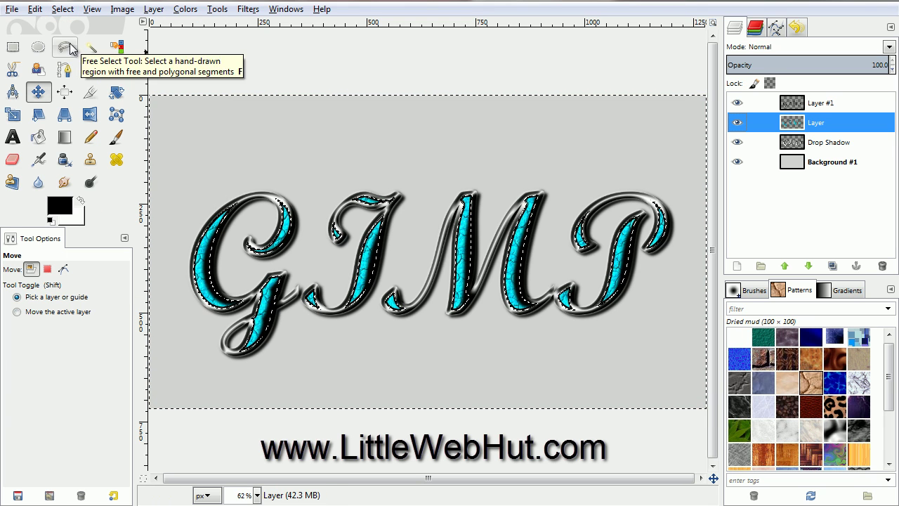
Step: Clear everything on Layer #1 outside the letter shapes with Edit > Clear
left_click(775, 105)
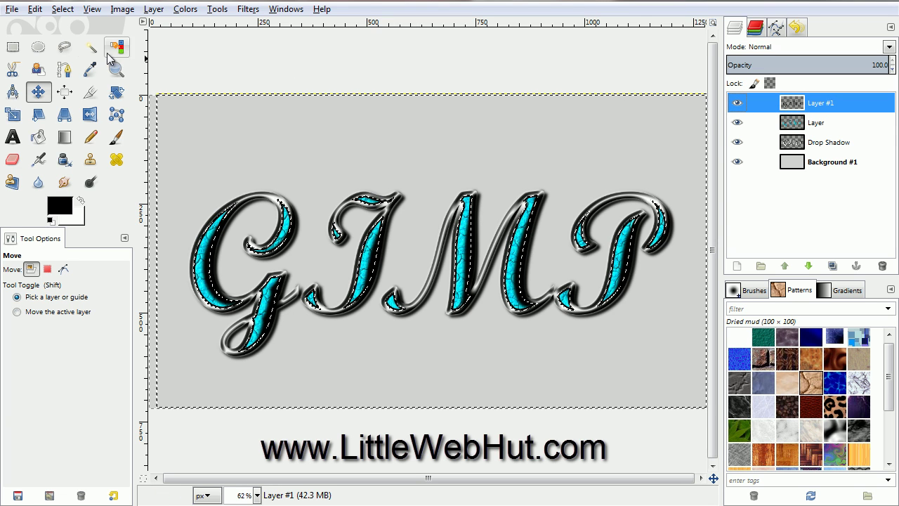
left_click(35, 9)
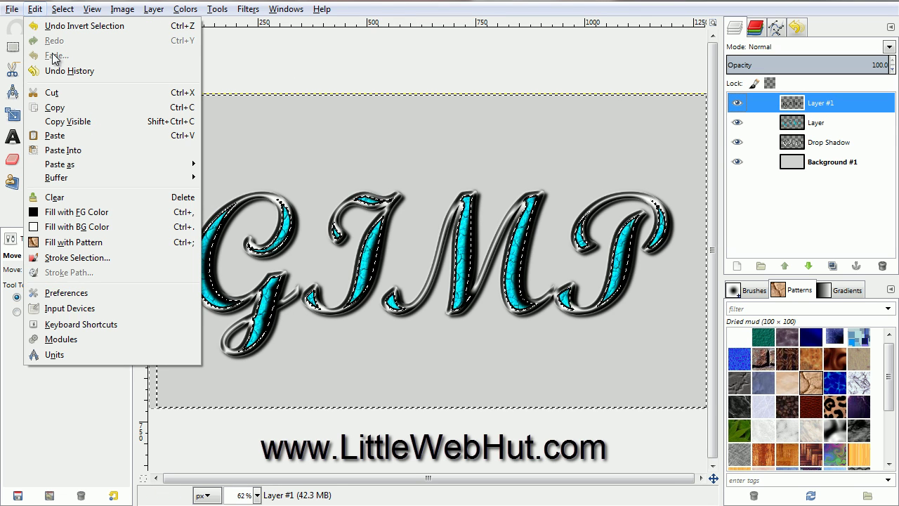
left_click(77, 197)
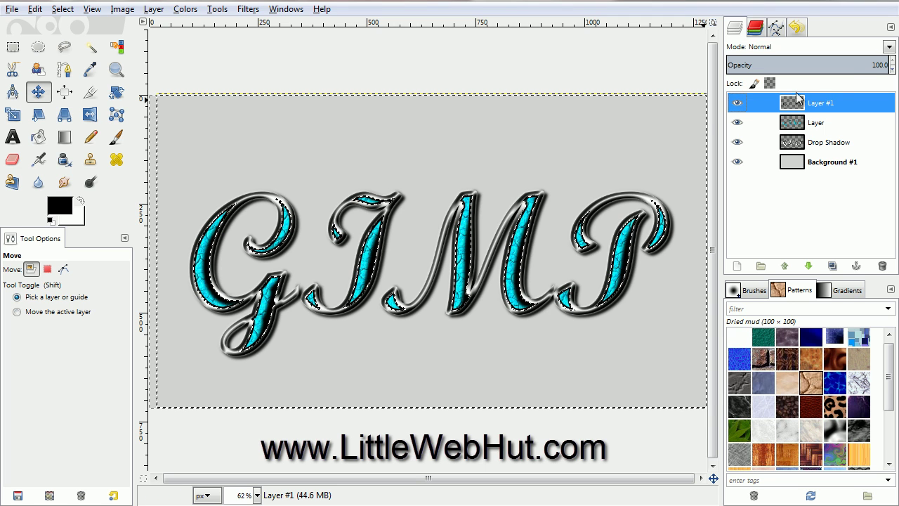
Step: Lower Layer #1's opacity to about 75.9 and drop the selection
left_click(853, 64)
left_click_drag(854, 64, 850, 64)
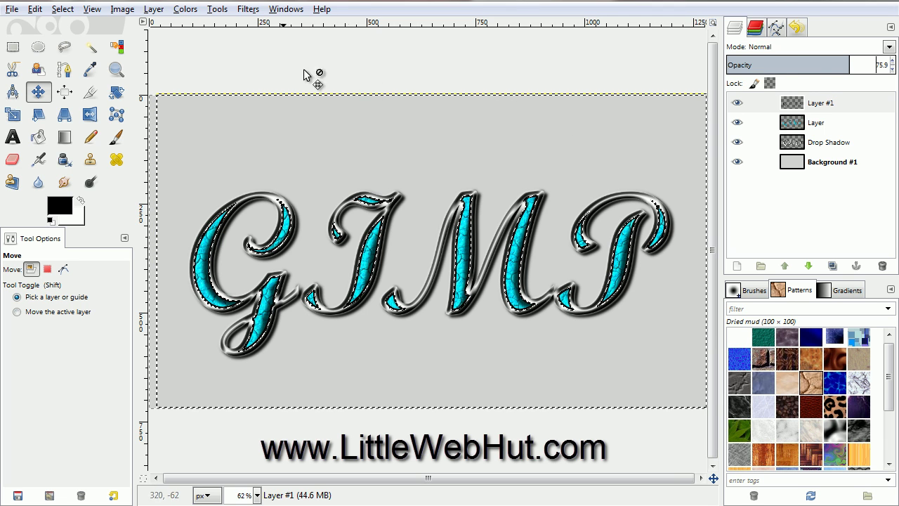
left_click(64, 9)
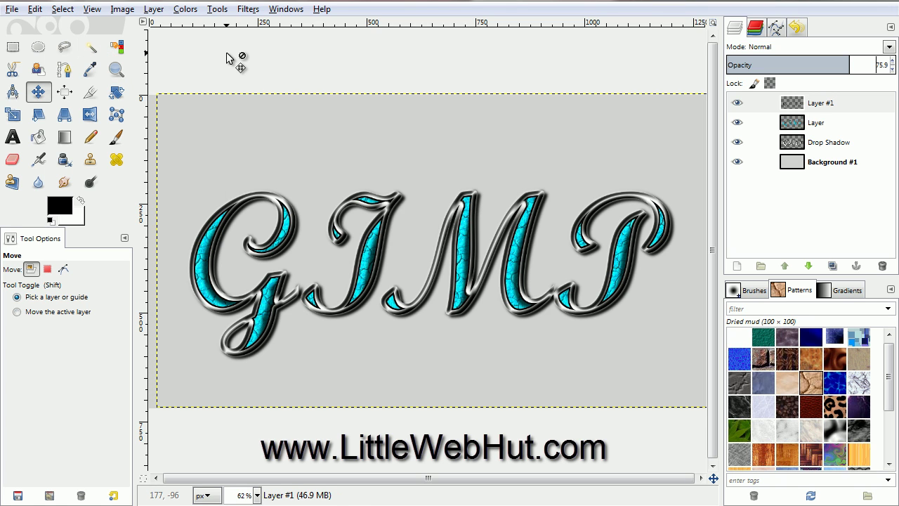
left_click(776, 165)
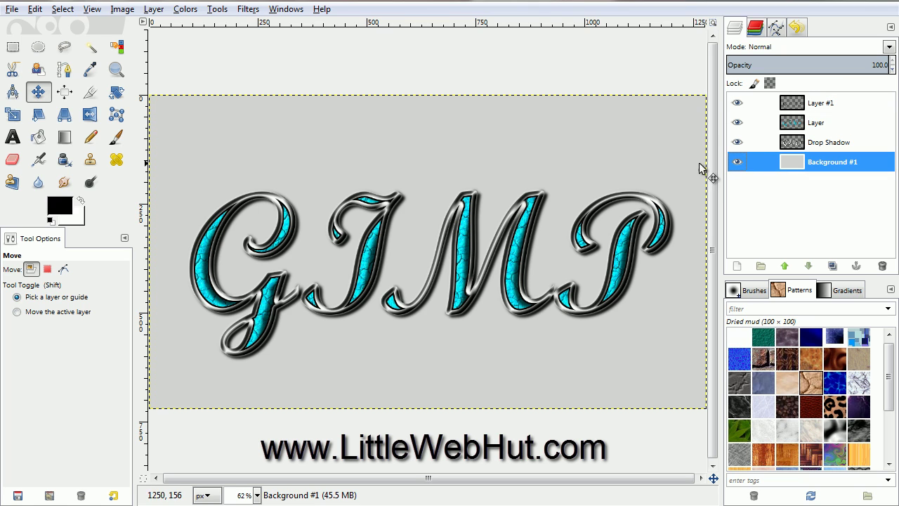
Step: Fill the grey Background #1 layer with white using Bucket Fill
left_click(39, 139)
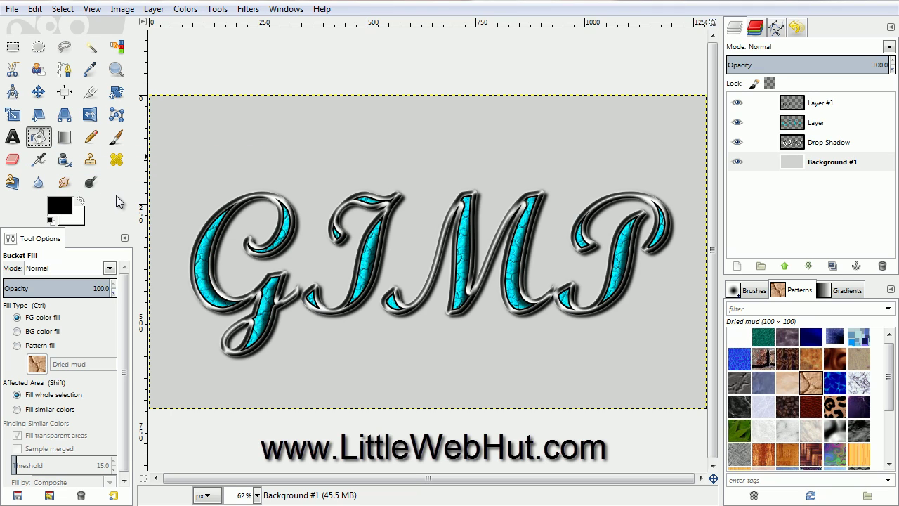
left_click(81, 200)
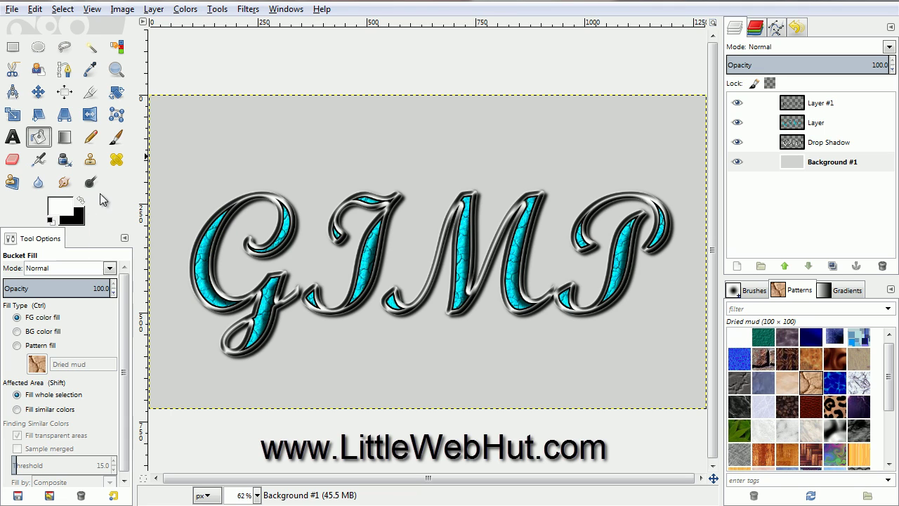
left_click(223, 144)
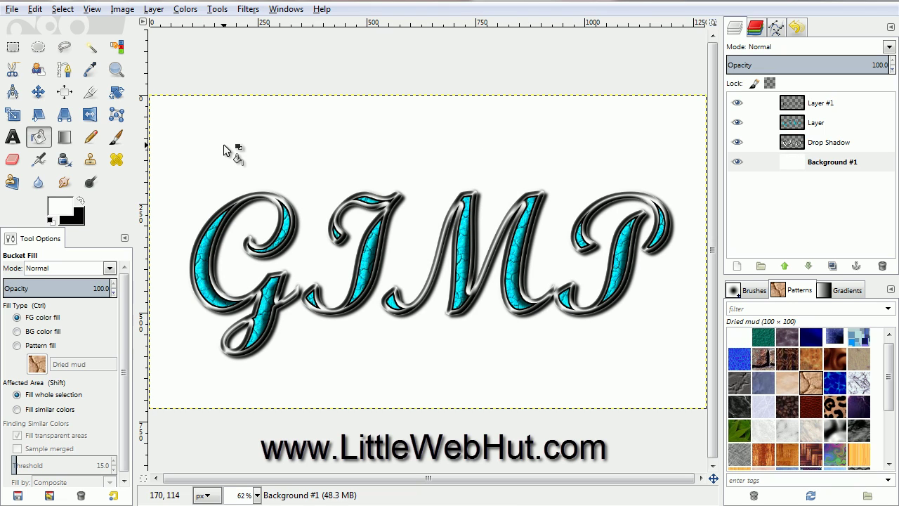
left_click(249, 10)
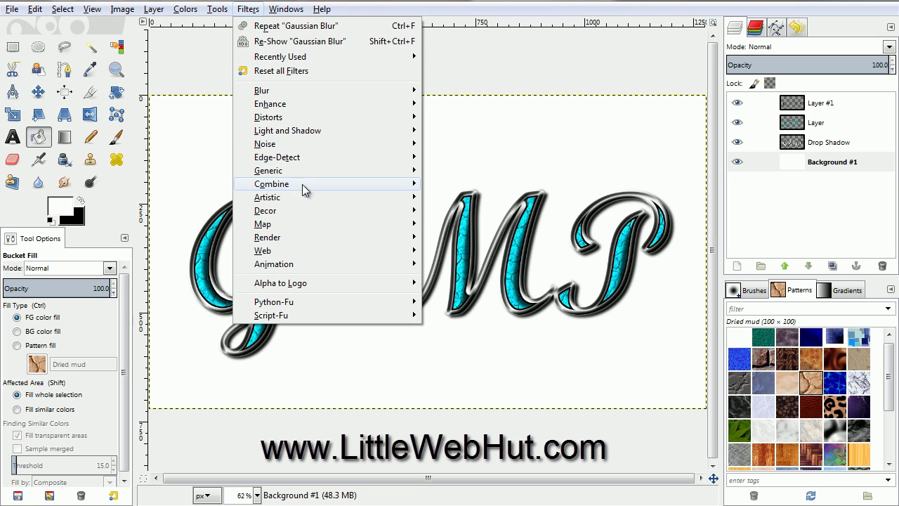
Step: Render Line Nova with 200 lines, sharpness 1.0, offset radius 100, randomness 30
mouse_move(349, 238)
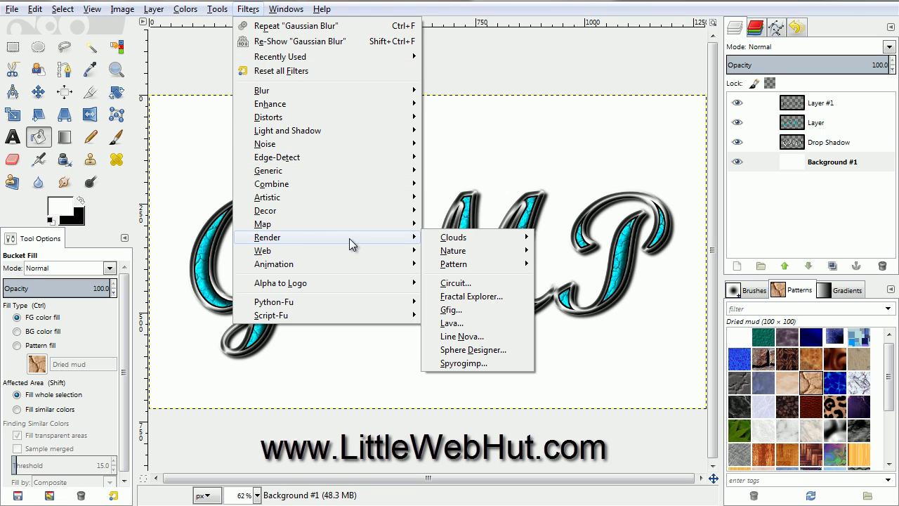
left_click(487, 338)
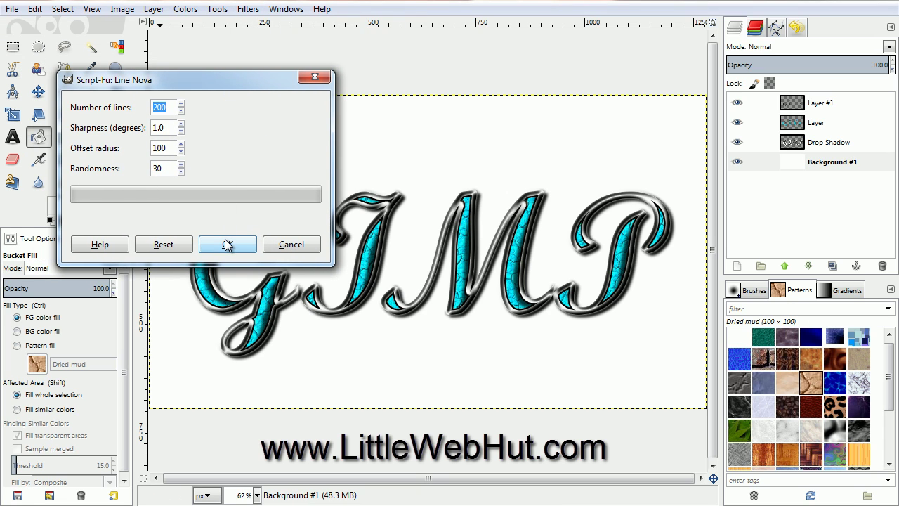
left_click(226, 244)
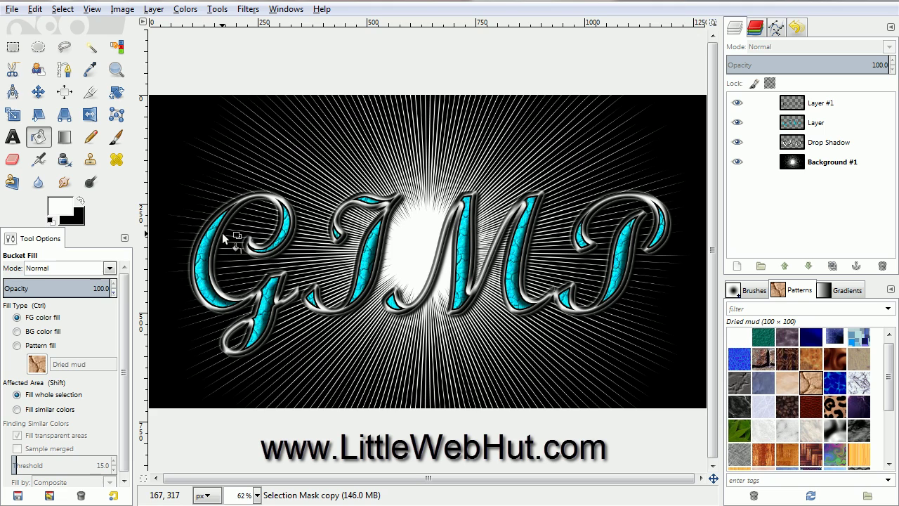
left_click(778, 163)
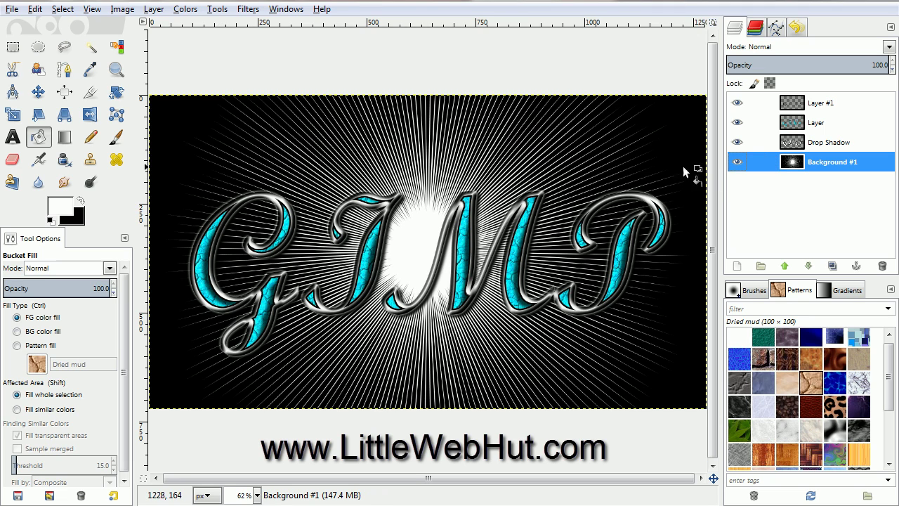
left_click(249, 10)
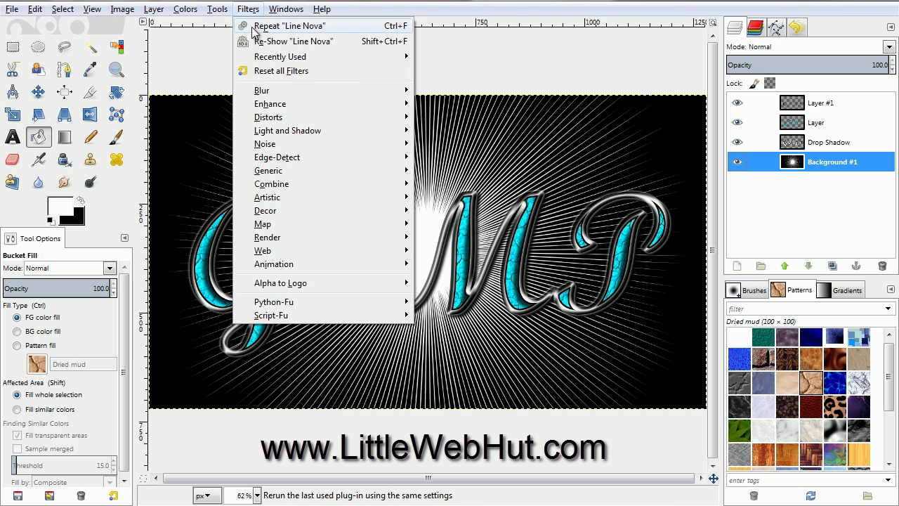
Step: Apply a Zoom motion blur centred at 320×180 with length 100 to the ray burst
mouse_move(326, 94)
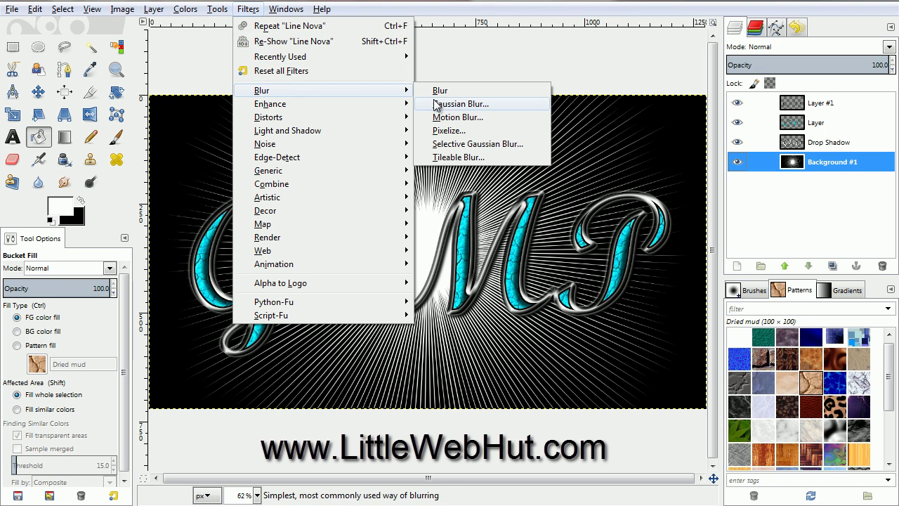
left_click(495, 123)
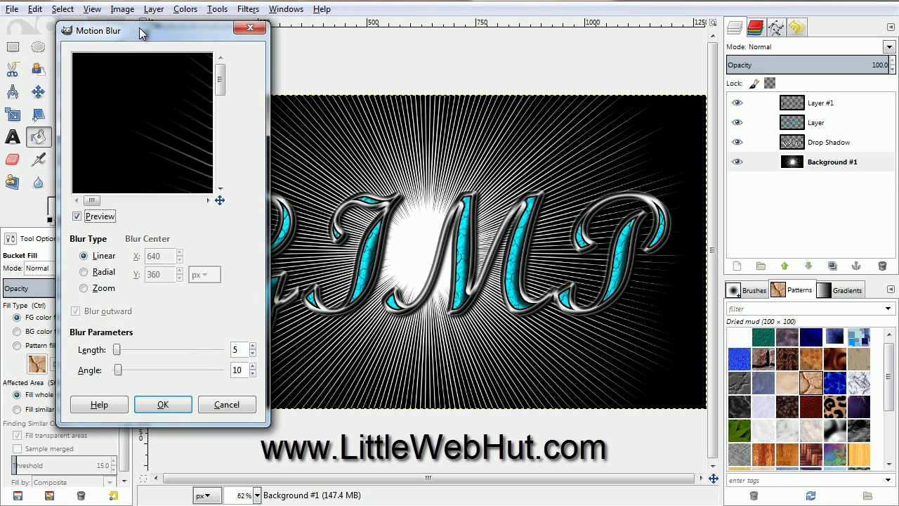
left_click(86, 289)
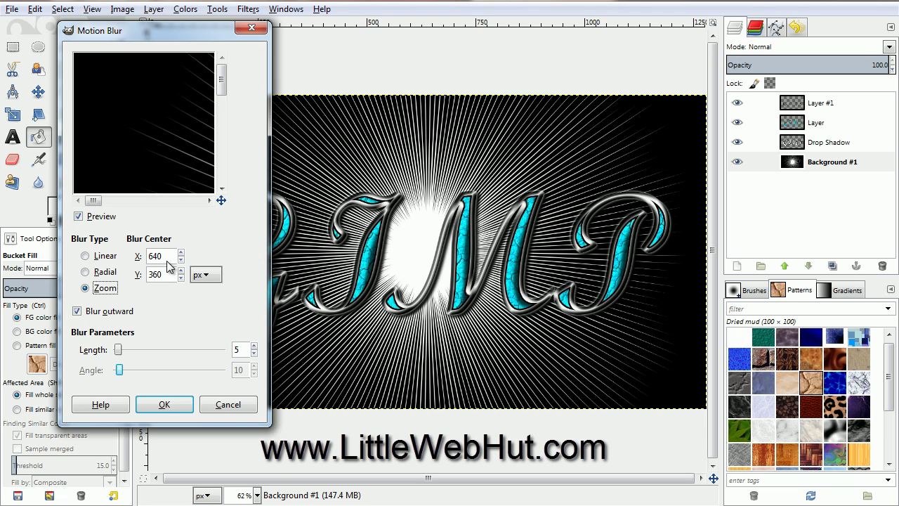
left_click_drag(172, 257, 136, 257)
type("320")
left_click_drag(171, 275, 139, 275)
type("180")
double_click(238, 349)
type("100")
left_click(169, 405)
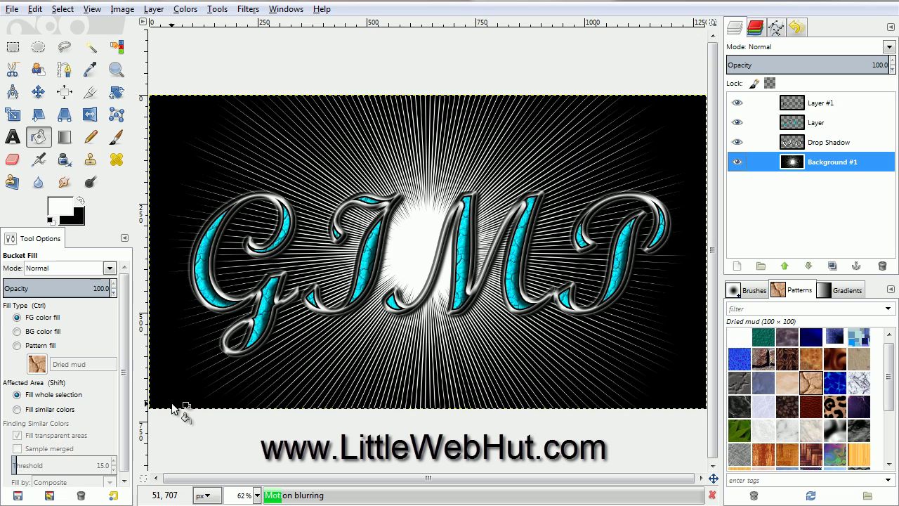